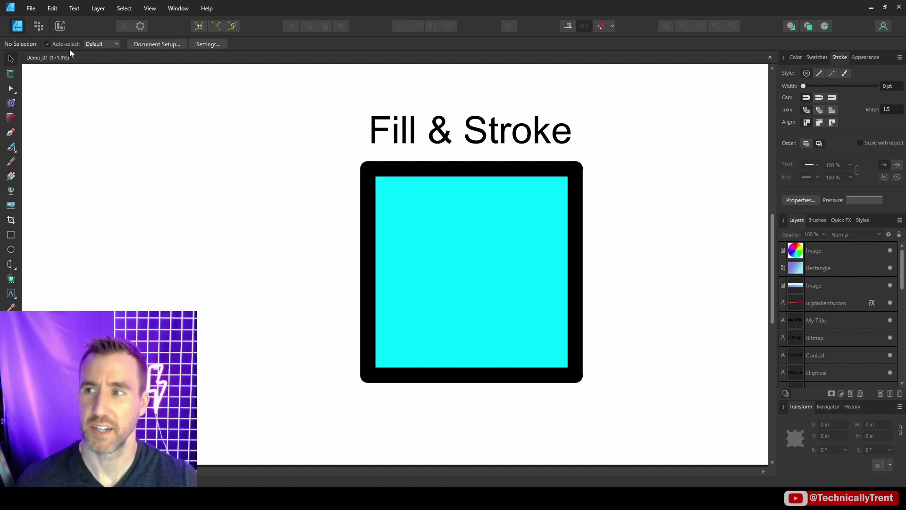
Step: Give the black-bordered cyan square a top-to-bottom cyan-to-pink fill and a yellow-to-purple stroke gradient
{"action": "left_click", "coordinate": [464, 200]}
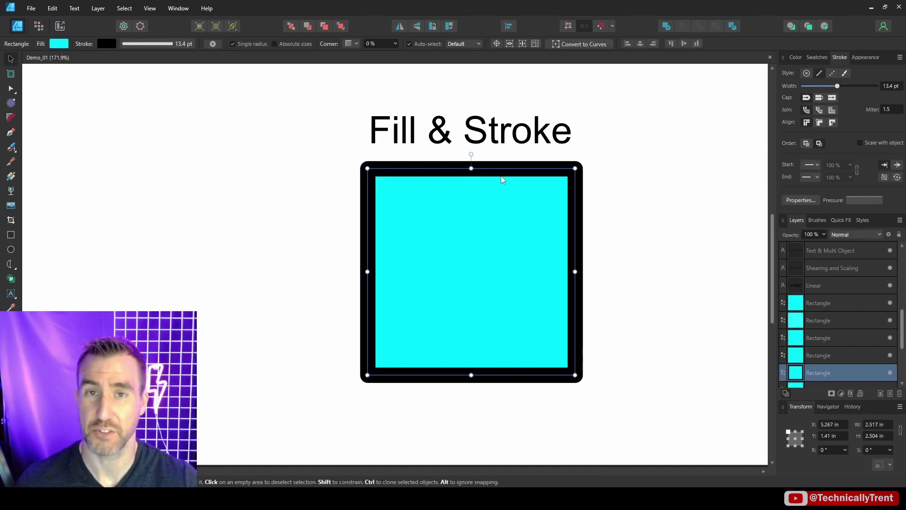
{"action": "left_click", "coordinate": [9, 177]}
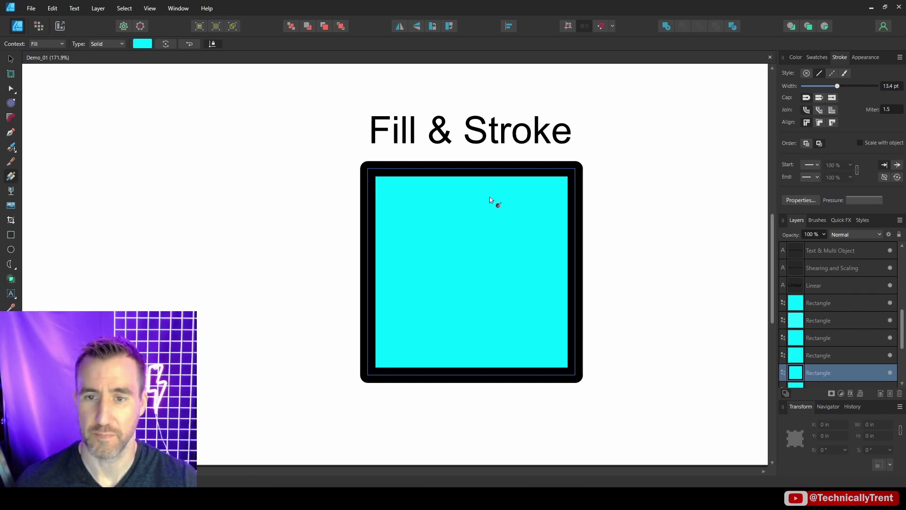
{"action": "left_click_drag", "start_coordinate": [472, 189], "coordinate": [471, 322]}
{"action": "left_click", "coordinate": [800, 56]}
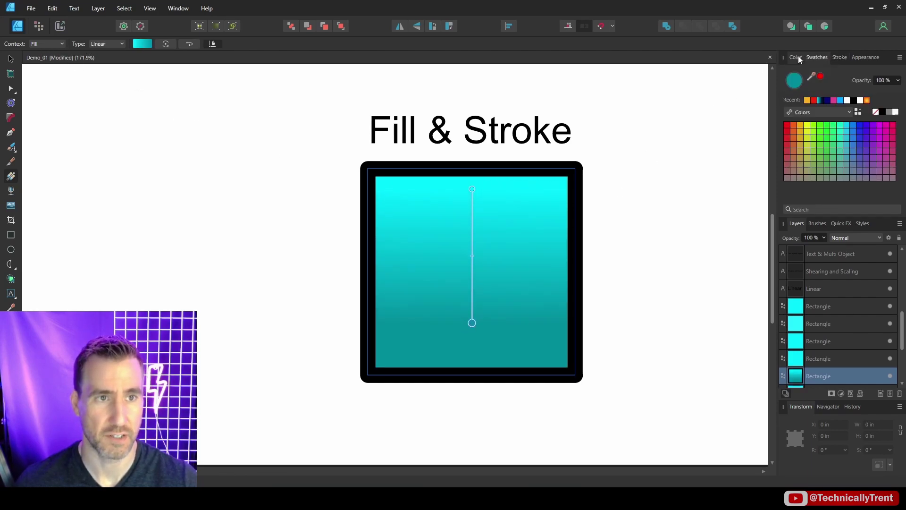
{"action": "mouse_move", "coordinate": [871, 111]}
{"action": "left_mouse_down"}
{"action": "mouse_move", "coordinate": [854, 83]}
{"action": "mouse_move", "coordinate": [867, 98]}
{"action": "left_mouse_up"}
{"action": "left_click", "coordinate": [863, 101]}
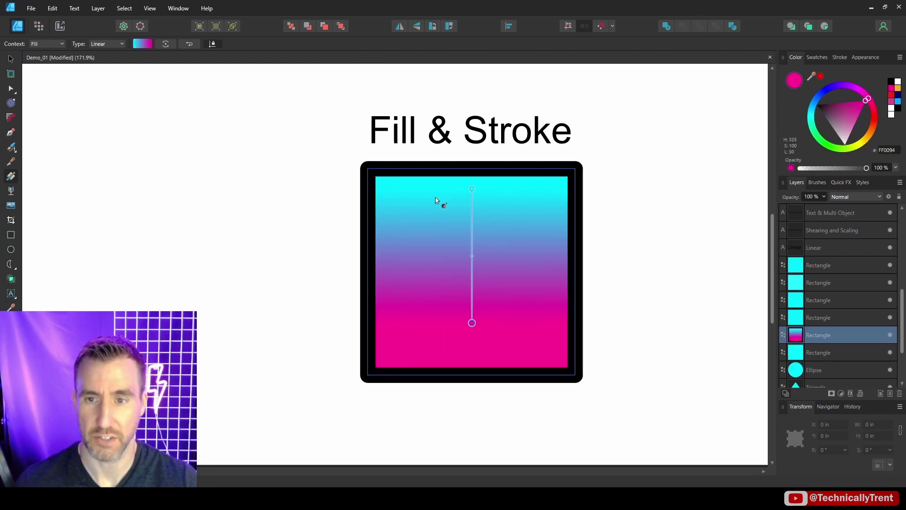
{"action": "left_click", "coordinate": [362, 160]}
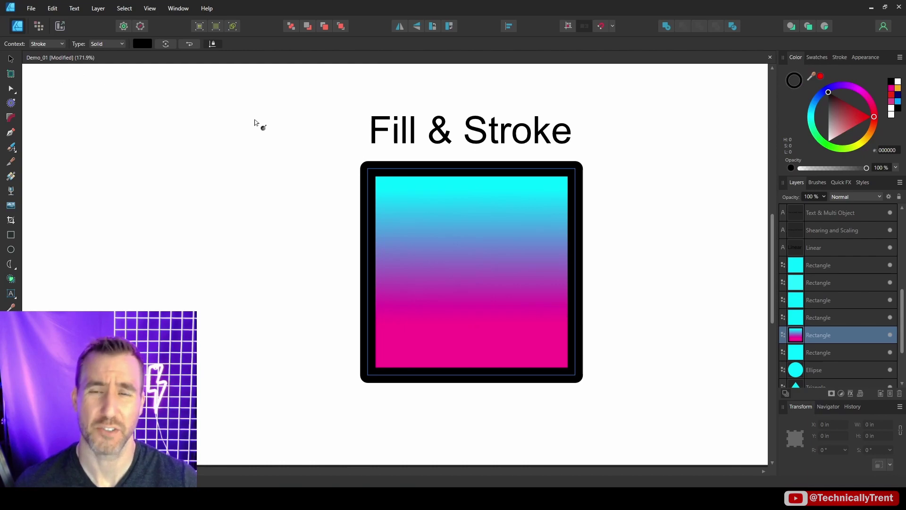
{"action": "left_click_drag", "start_coordinate": [366, 181], "coordinate": [365, 278]}
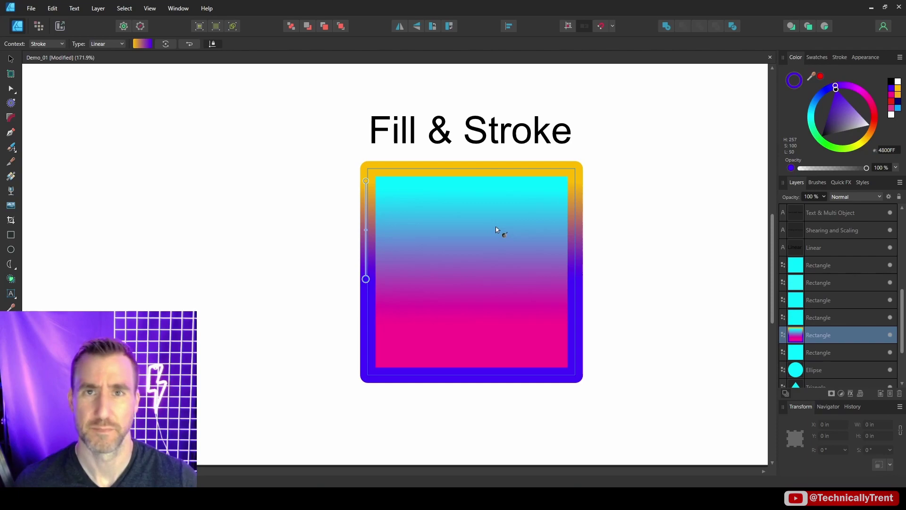
Step: Deselect the square, draw a triangle beside it, and revert fill and stroke to white and black
{"action": "key", "text": "v"}
{"action": "left_click", "coordinate": [664, 121]}
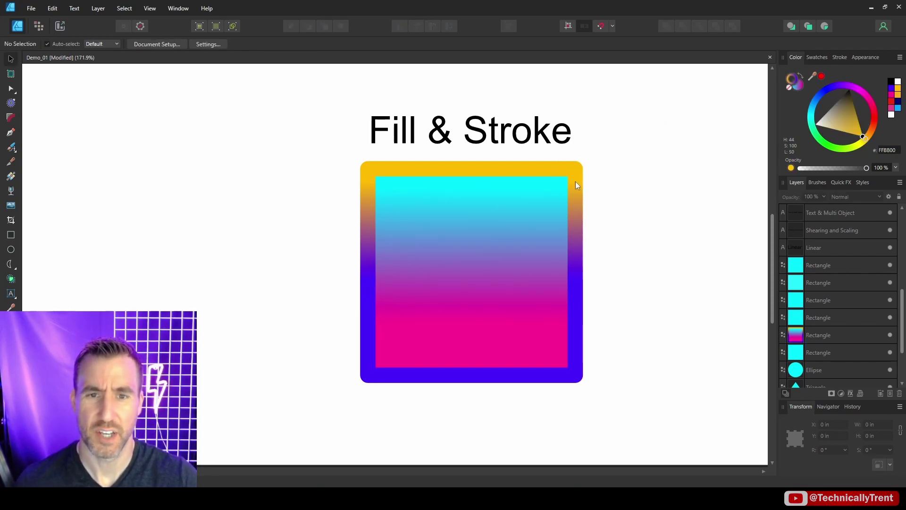
{"action": "scroll", "coordinate": [576, 178], "scroll_direction": "right", "scroll_amount": 3}
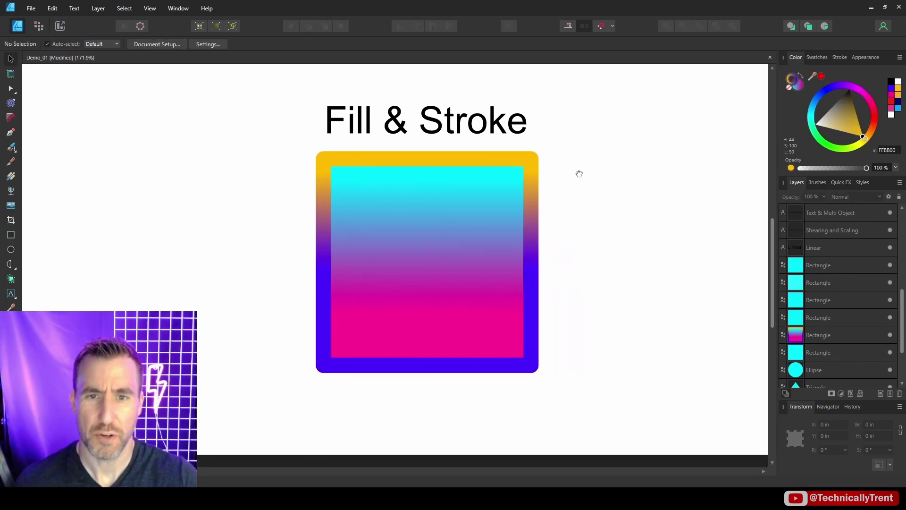
{"action": "left_click", "coordinate": [10, 265]}
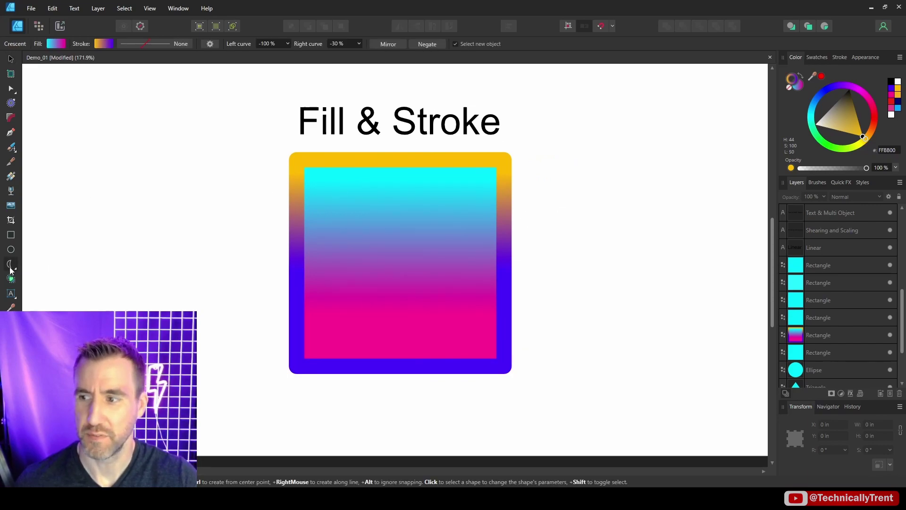
{"action": "left_click", "coordinate": [10, 267]}
{"action": "left_click", "coordinate": [51, 51]}
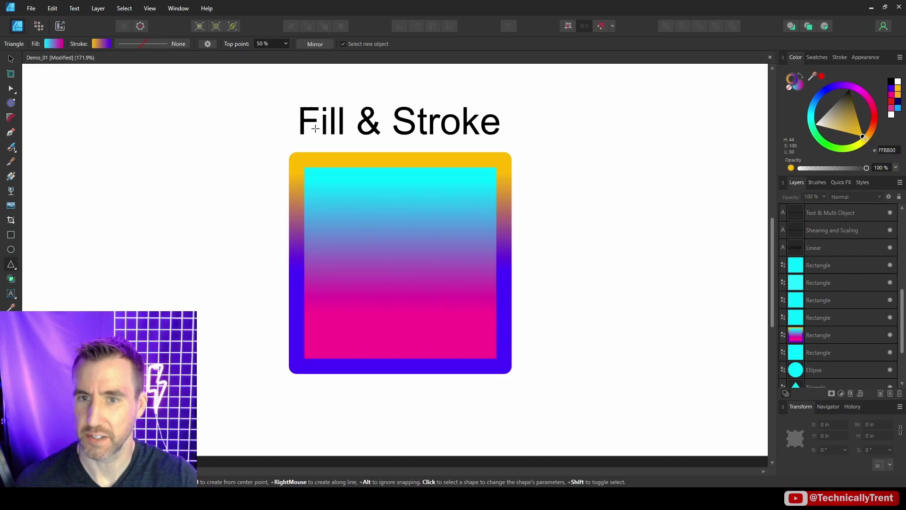
{"action": "left_click_drag", "start_coordinate": [530, 126], "coordinate": [711, 311]}
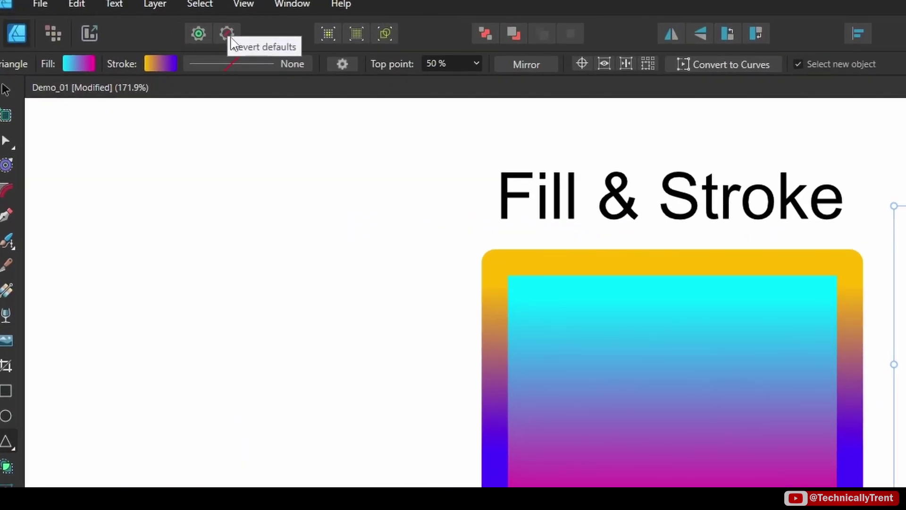
{"action": "left_click", "coordinate": [229, 35]}
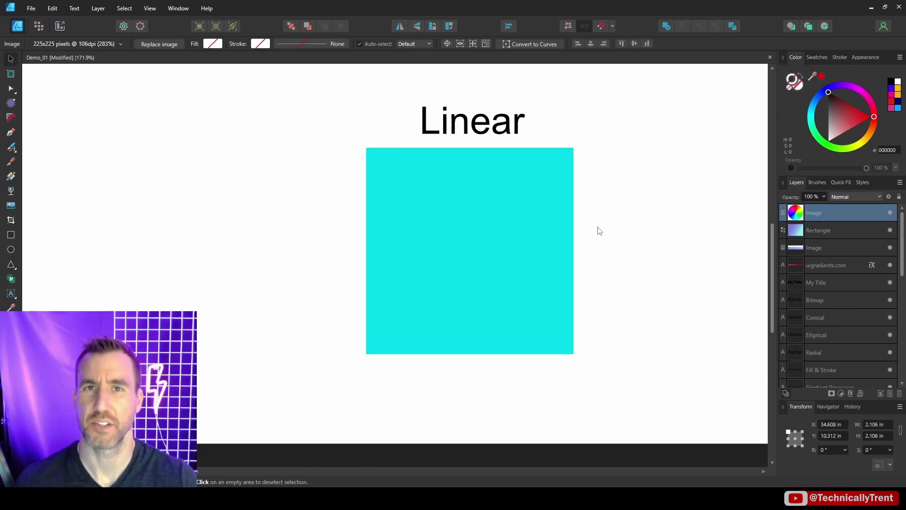
Step: Give the Linear square a top-to-bottom linear gradient fill ending in pink
{"action": "left_click", "coordinate": [518, 229]}
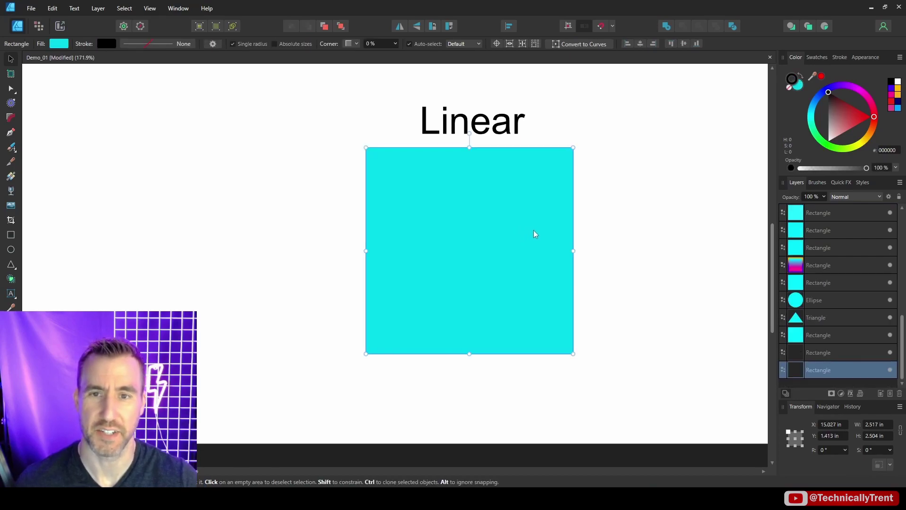
{"action": "left_click", "coordinate": [13, 177]}
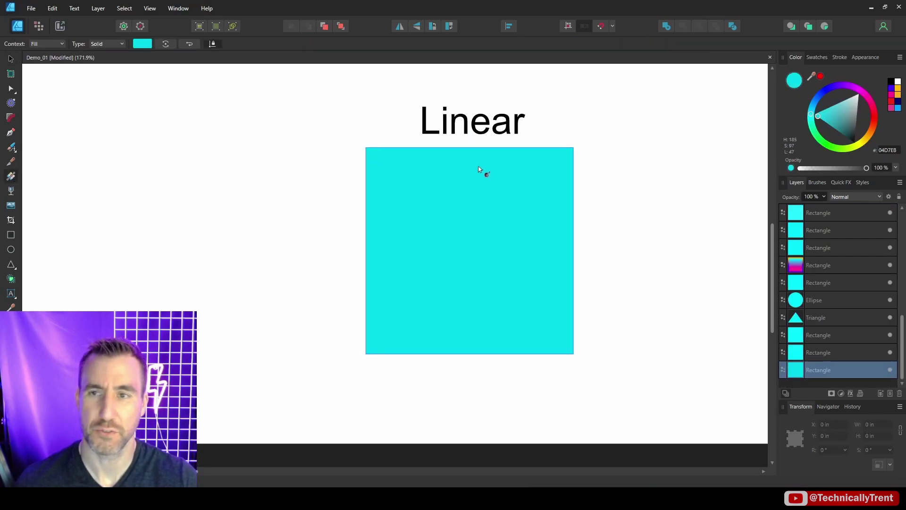
{"action": "left_click", "coordinate": [109, 44]}
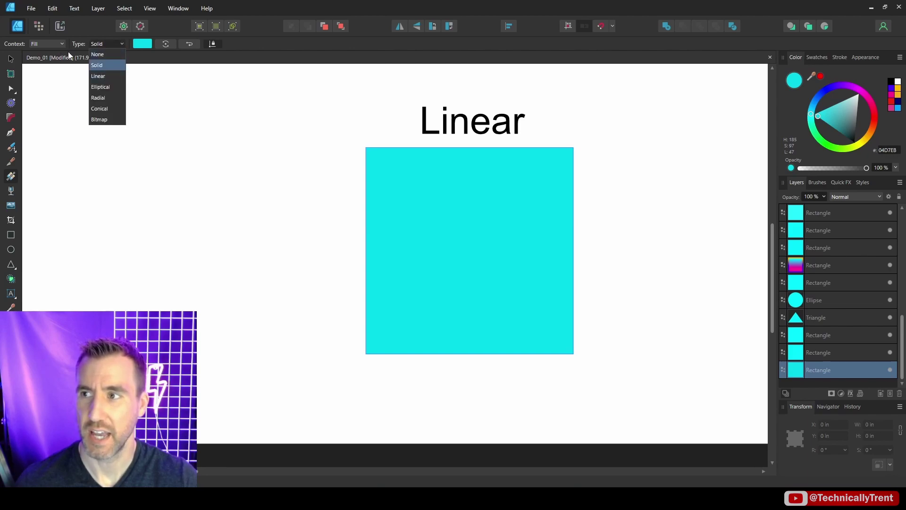
{"action": "left_click", "coordinate": [98, 75]}
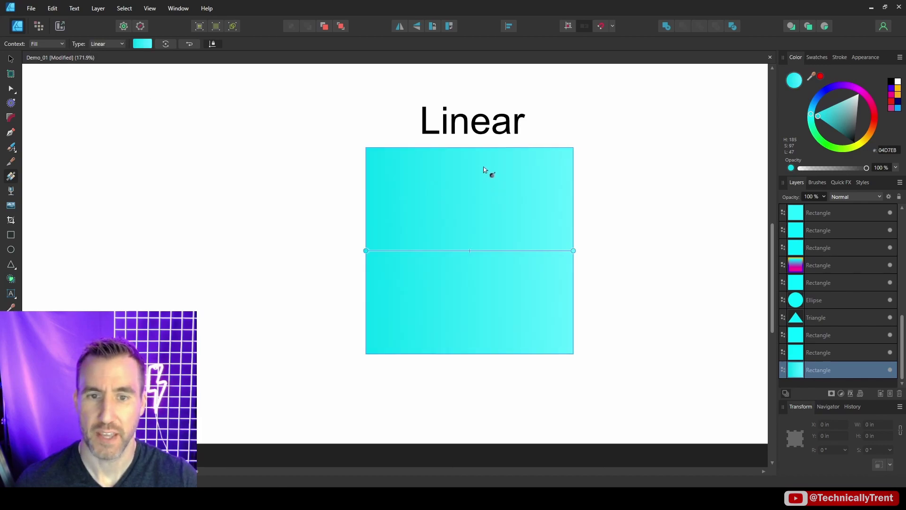
{"action": "left_click_drag", "start_coordinate": [474, 187], "coordinate": [474, 286]}
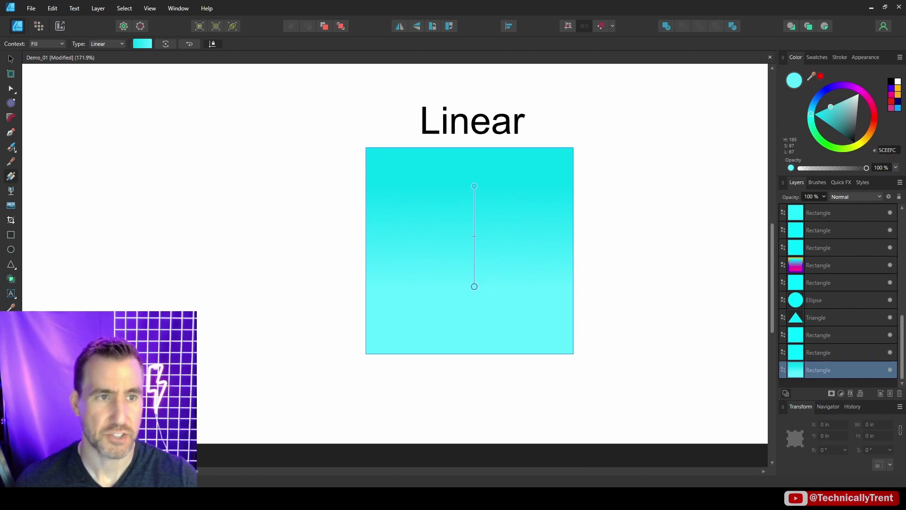
{"action": "left_click_drag", "start_coordinate": [868, 100], "coordinate": [871, 103]}
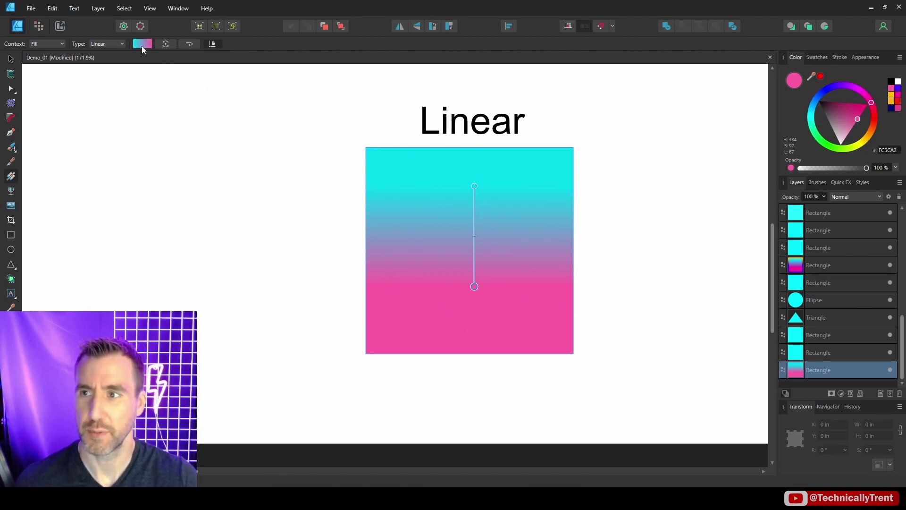
Step: Add an orange middle stop in the gradient editor, move it, then delete it
{"action": "left_click", "coordinate": [143, 44]}
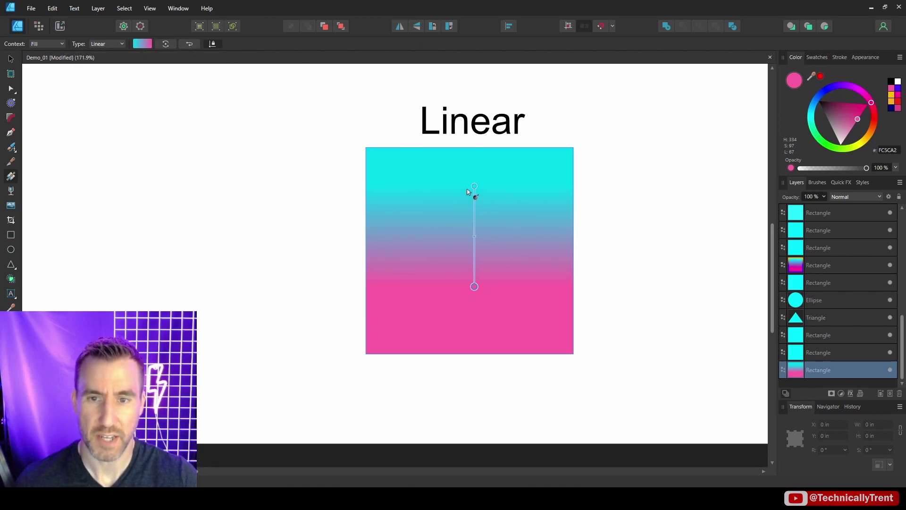
{"action": "left_click", "coordinate": [475, 215]}
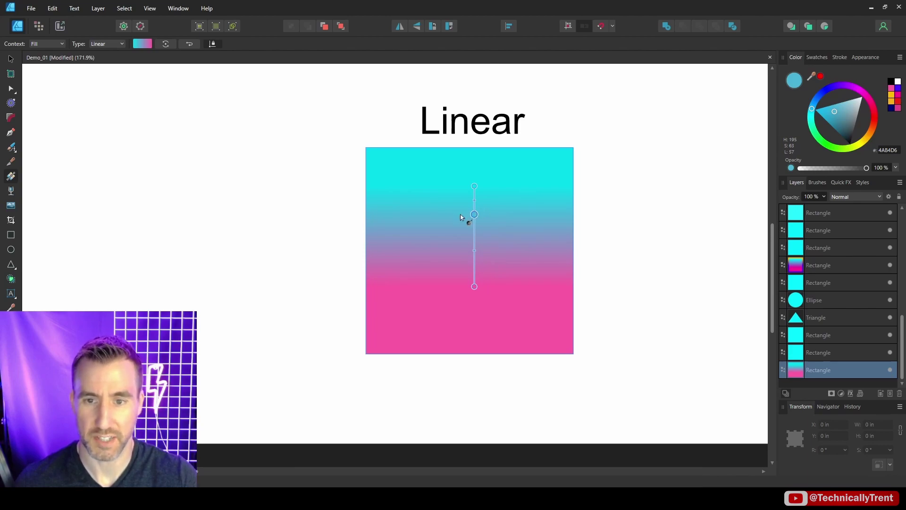
{"action": "left_click_drag", "start_coordinate": [859, 93], "coordinate": [881, 149]}
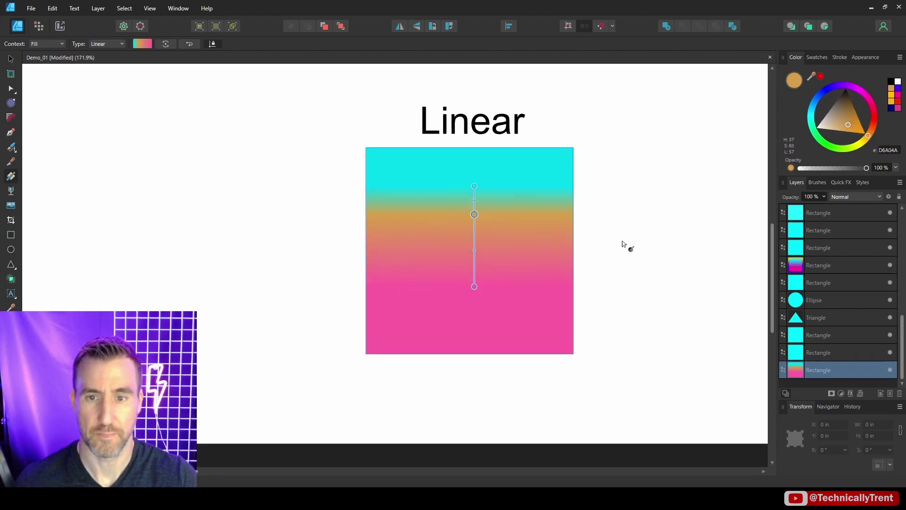
{"action": "mouse_move", "coordinate": [474, 227]}
{"action": "left_mouse_down"}
{"action": "mouse_move", "coordinate": [474, 263]}
{"action": "mouse_move", "coordinate": [481, 213]}
{"action": "mouse_move", "coordinate": [483, 234]}
{"action": "left_mouse_up"}
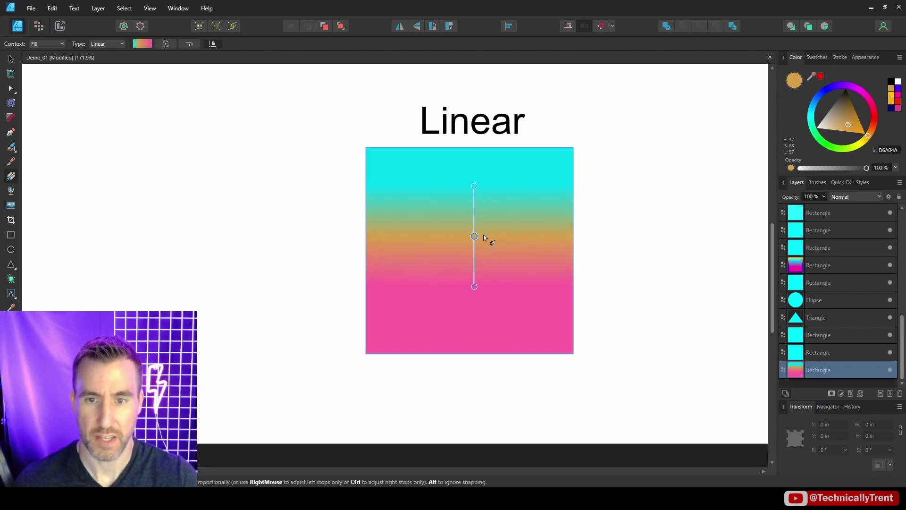
{"action": "key", "text": "Delete"}
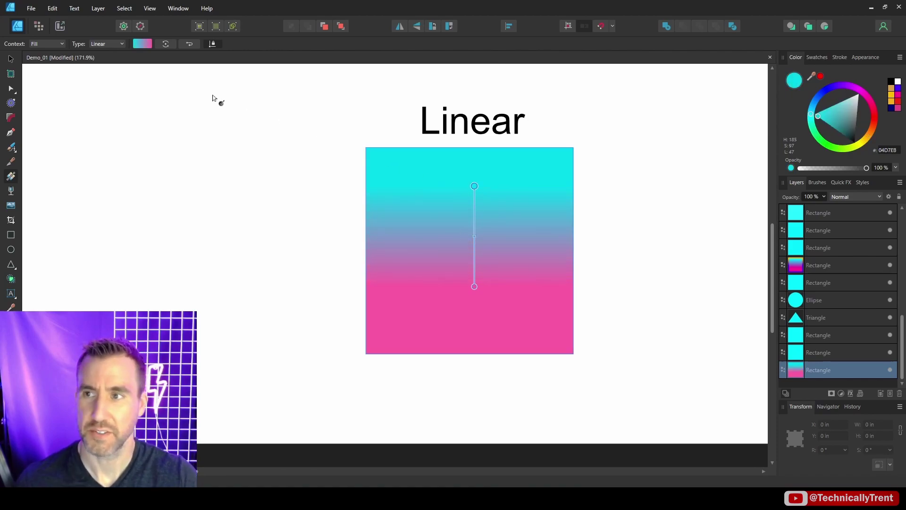
{"action": "left_click", "coordinate": [143, 43]}
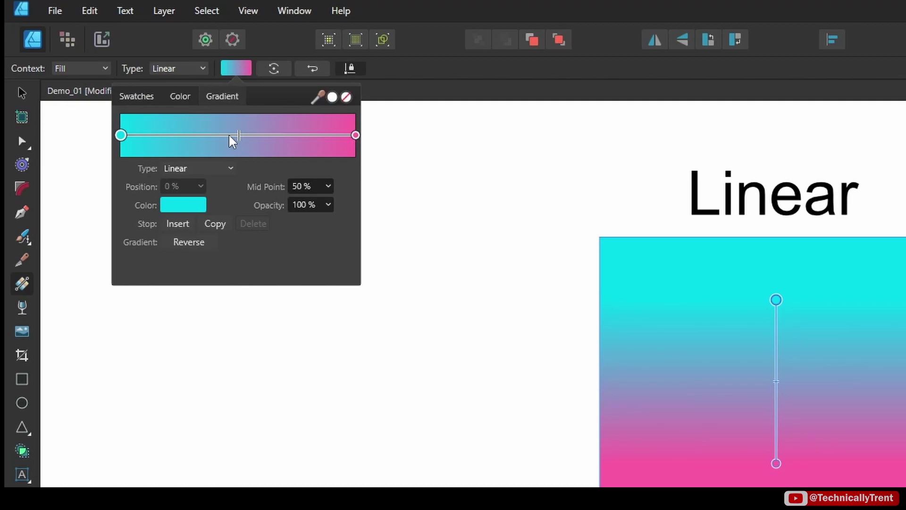
{"action": "left_click", "coordinate": [138, 86]}
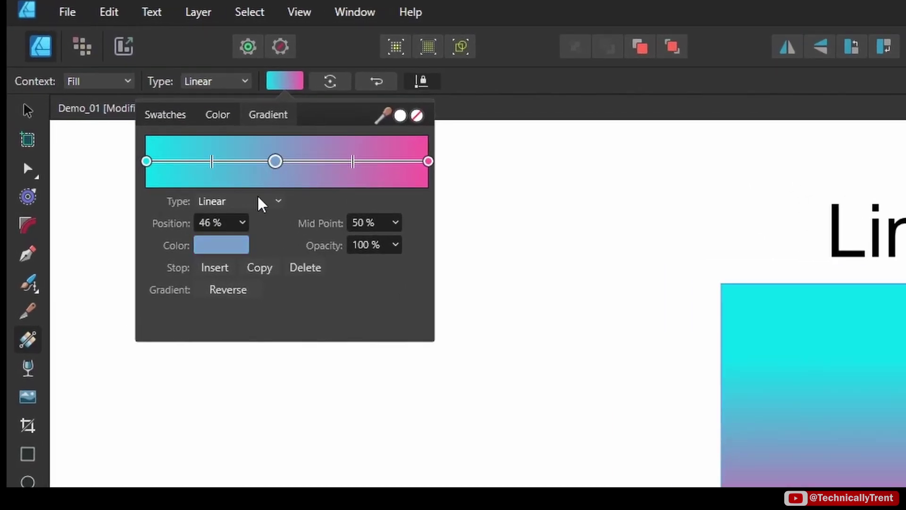
{"action": "left_click", "coordinate": [239, 254]}
{"action": "left_click_drag", "start_coordinate": [246, 312], "coordinate": [268, 418]}
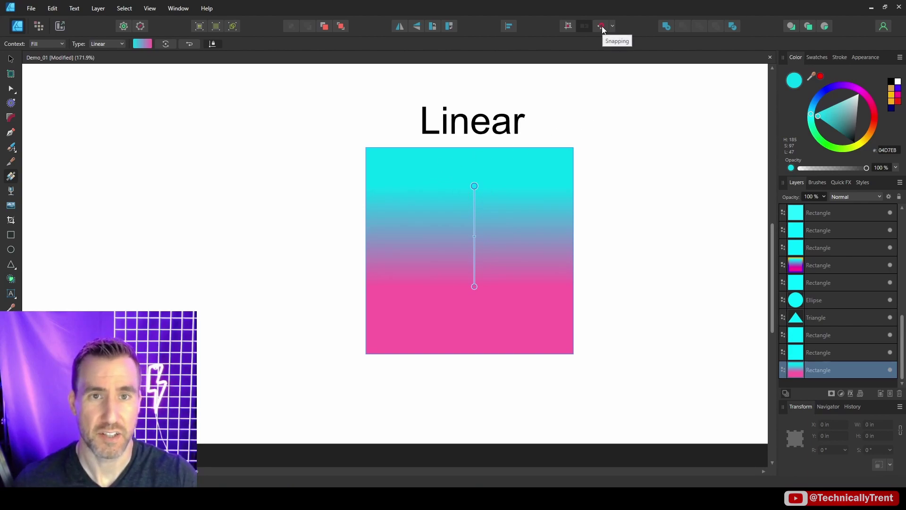
Step: Reposition the gradient handles so cyan starts at top centre and pink ends at bottom centre
{"action": "left_click_drag", "start_coordinate": [474, 186], "coordinate": [367, 148]}
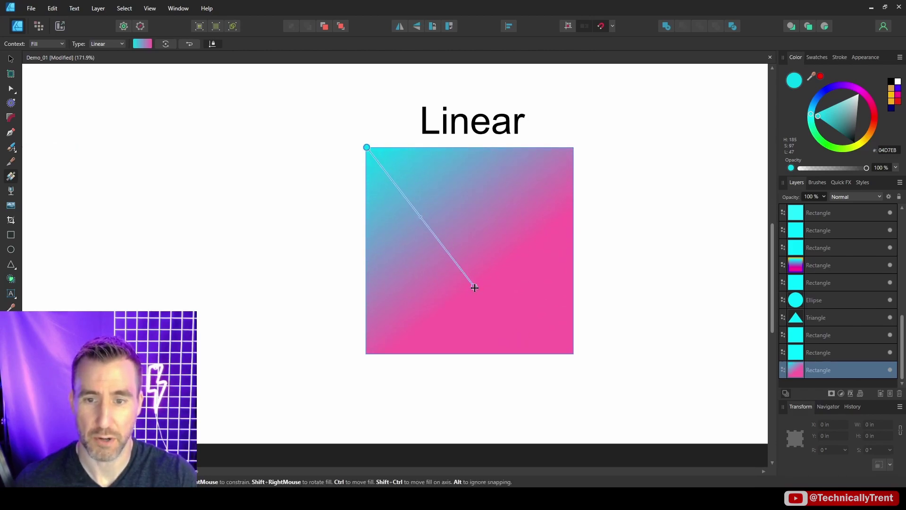
{"action": "left_click_drag", "start_coordinate": [474, 287], "coordinate": [574, 353]}
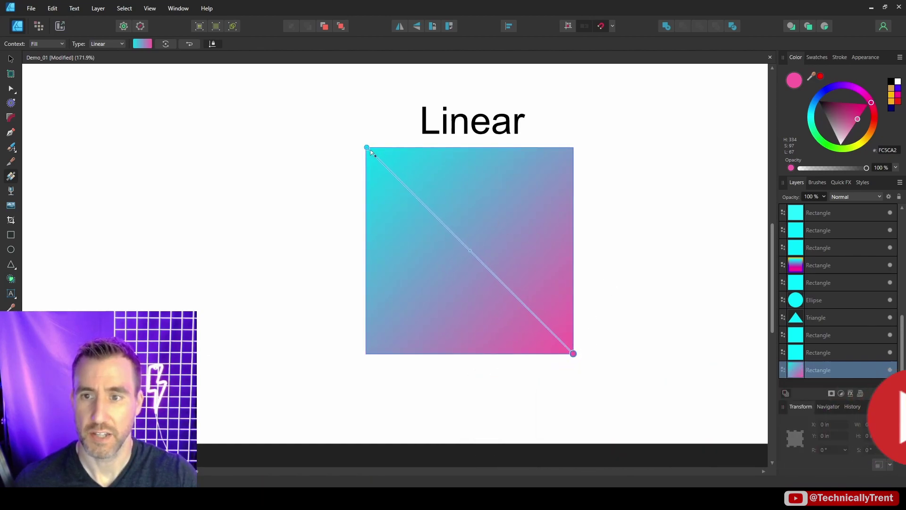
{"action": "left_click_drag", "start_coordinate": [371, 150], "coordinate": [469, 251]}
{"action": "left_click_drag", "start_coordinate": [573, 353], "coordinate": [469, 354]}
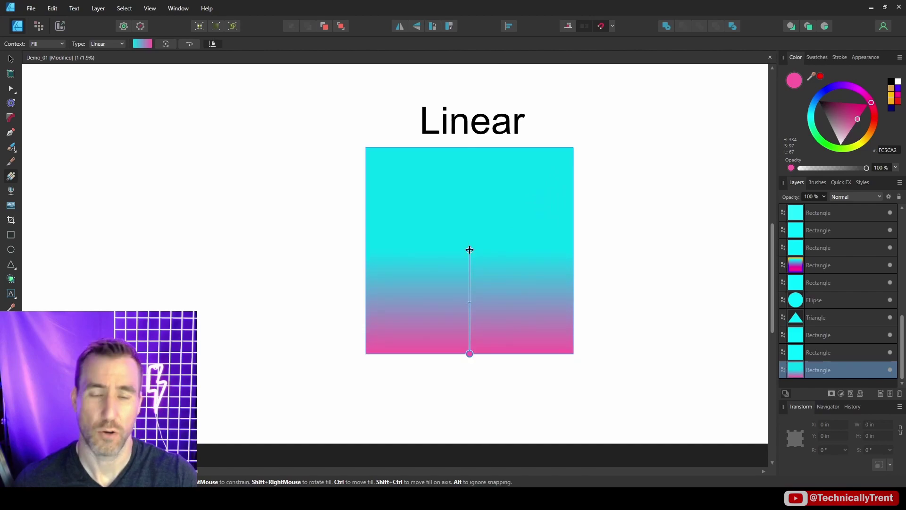
{"action": "left_click_drag", "start_coordinate": [470, 250], "coordinate": [574, 250]}
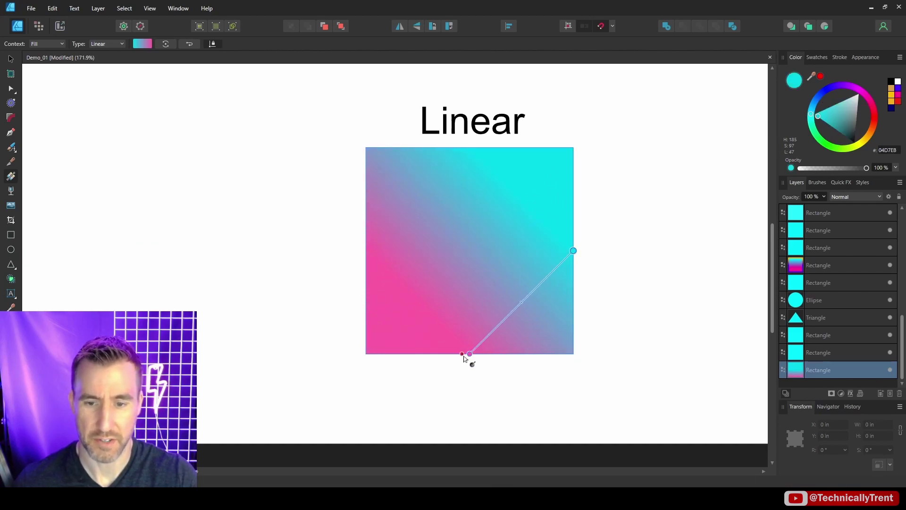
{"action": "left_click", "coordinate": [469, 354]}
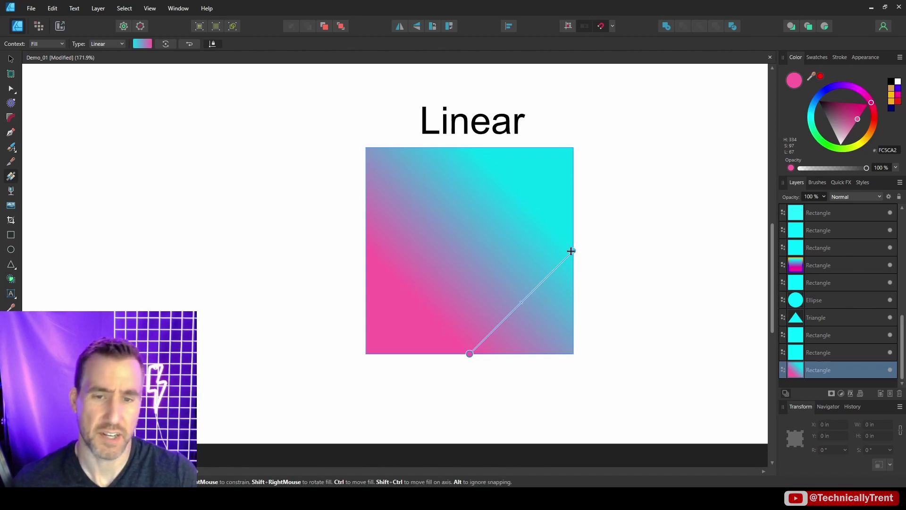
{"action": "left_click_drag", "start_coordinate": [573, 251], "coordinate": [470, 147]}
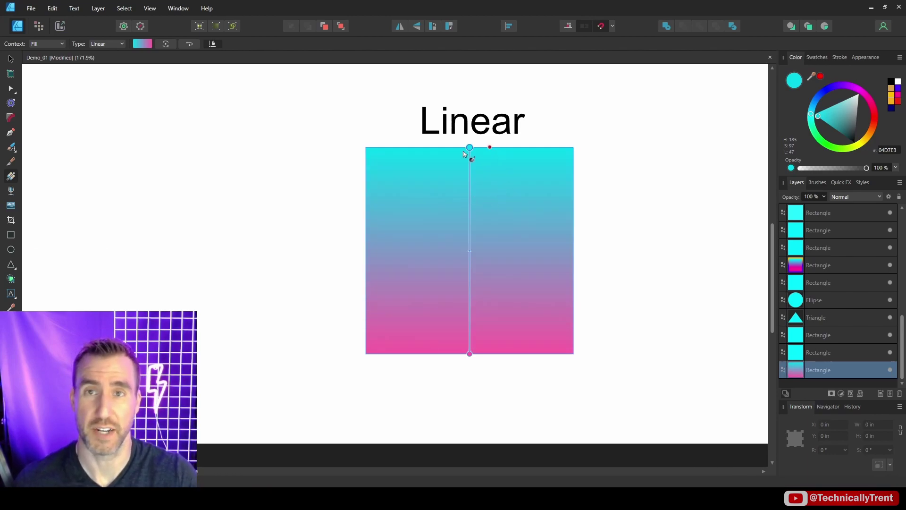
Step: Reverse the gradient, pull the pink stop to mid-height, and rotate it until cyan sits left
{"action": "left_click", "coordinate": [189, 44]}
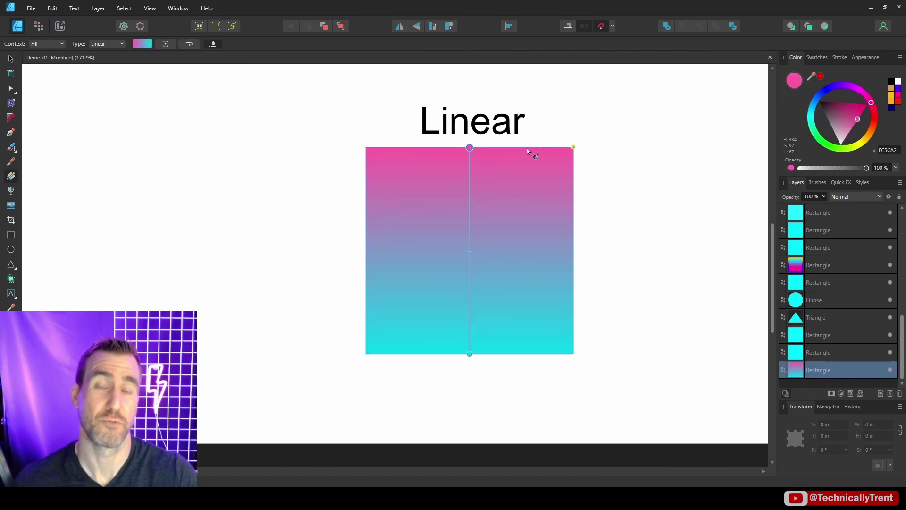
{"action": "left_click_drag", "start_coordinate": [469, 148], "coordinate": [468, 240]}
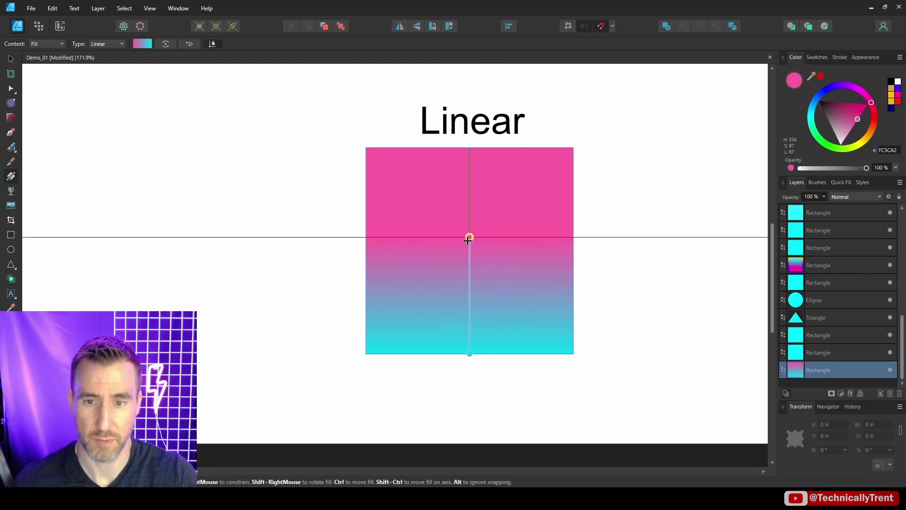
{"action": "left_click", "coordinate": [166, 44]}
{"action": "left_click", "coordinate": [166, 44]}
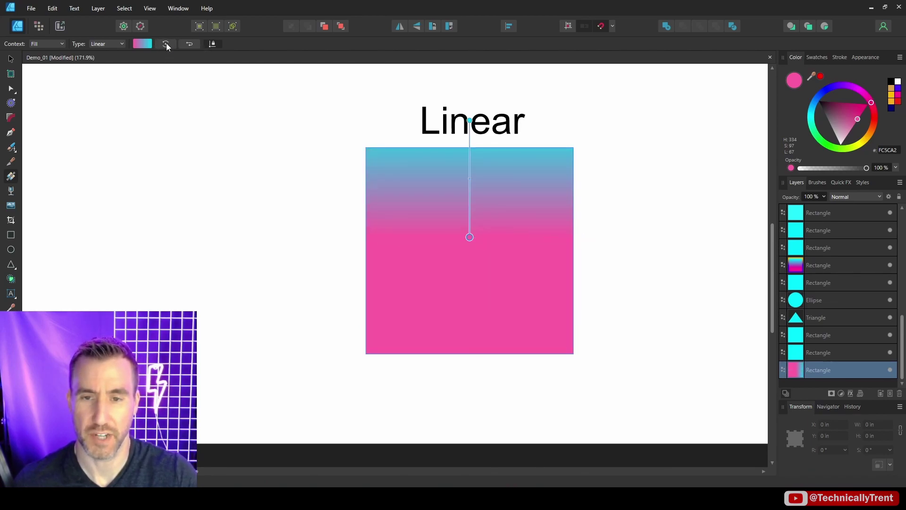
{"action": "left_click", "coordinate": [166, 44]}
{"action": "left_click", "coordinate": [166, 44]}
{"action": "left_click", "coordinate": [167, 43]}
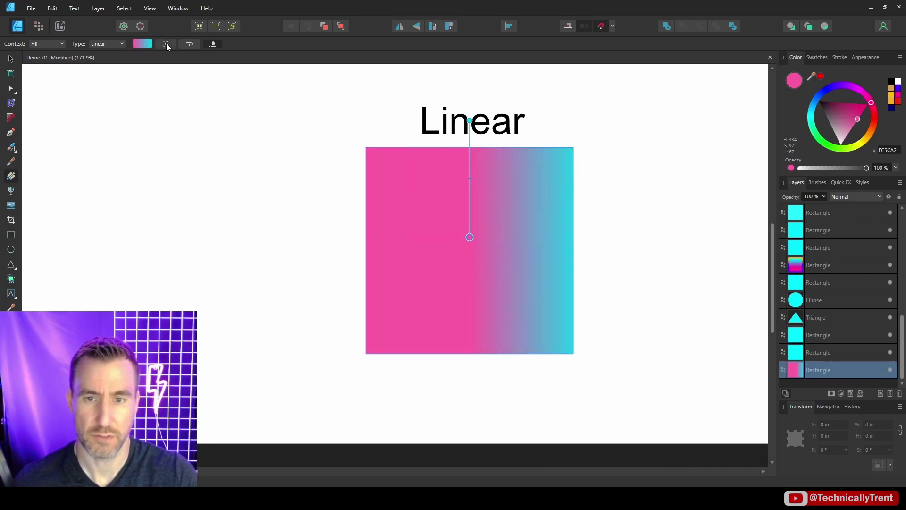
{"action": "left_click", "coordinate": [166, 44]}
{"action": "left_click", "coordinate": [166, 43]}
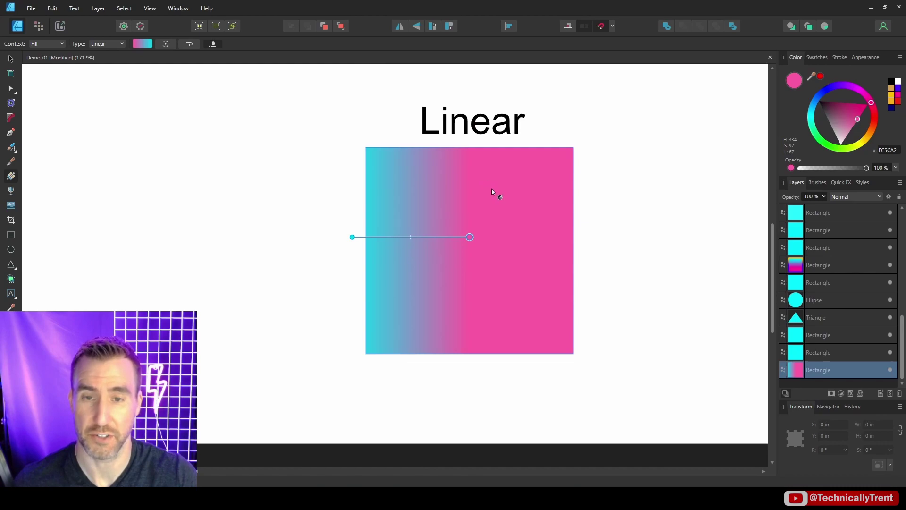
Step: Drag the gradient handles diagonally so the blend runs from top-left to bottom-right
{"action": "left_click", "coordinate": [470, 237]}
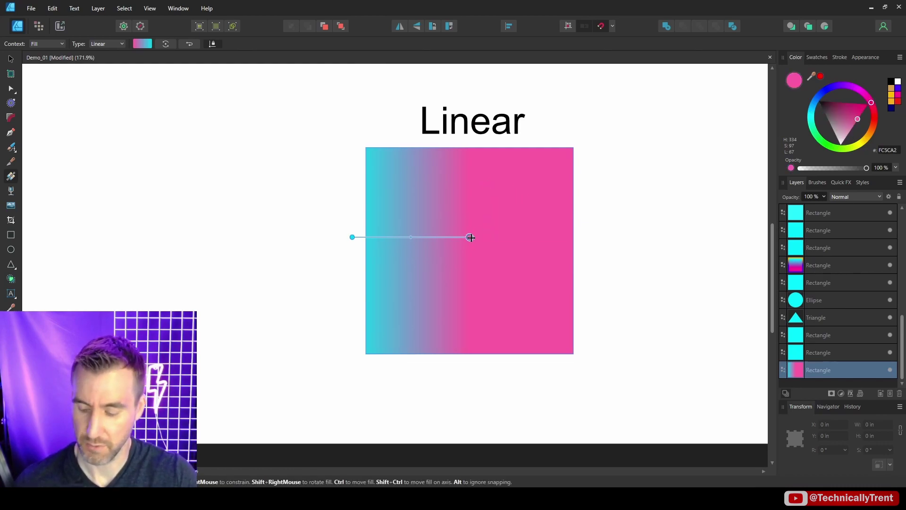
{"action": "left_click_drag", "start_coordinate": [471, 237], "coordinate": [548, 318]}
{"action": "left_click_drag", "start_coordinate": [421, 200], "coordinate": [477, 242]}
{"action": "left_click_drag", "start_coordinate": [548, 316], "coordinate": [388, 166]}
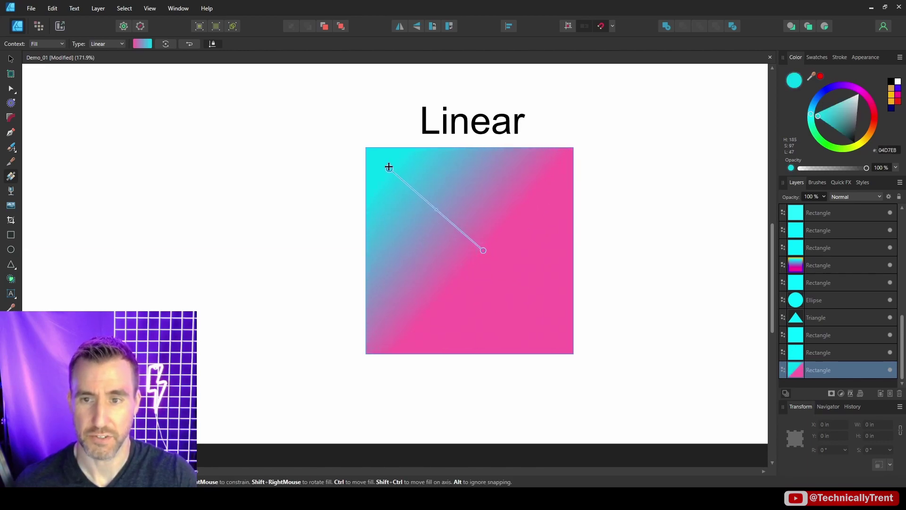
{"action": "left_click_drag", "start_coordinate": [484, 253], "coordinate": [525, 303]}
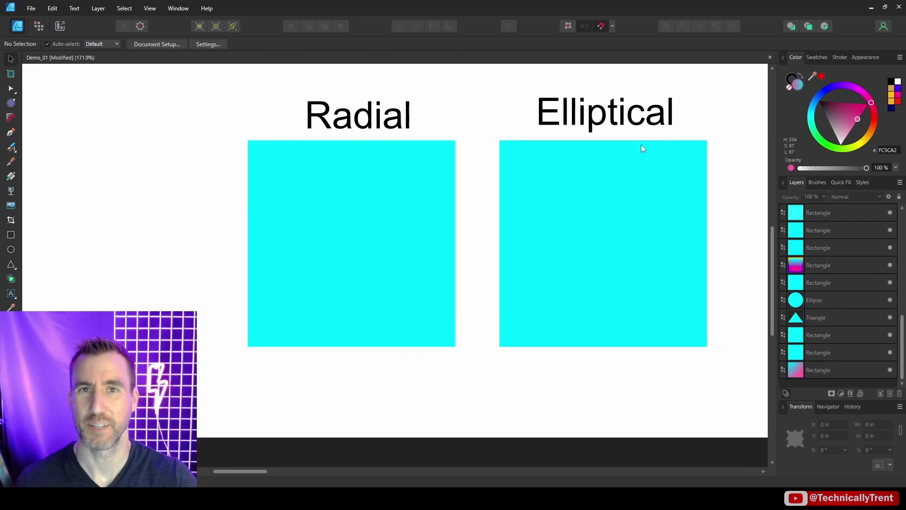
Step: Switch the Radial square's fill to a radial gradient with a red centre and yellow outer stop
{"action": "key", "text": "g"}
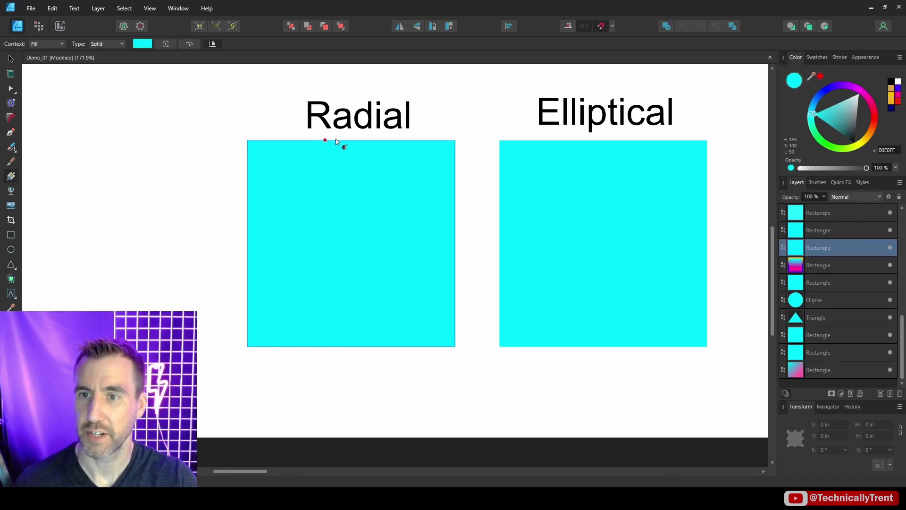
{"action": "left_click", "coordinate": [108, 44]}
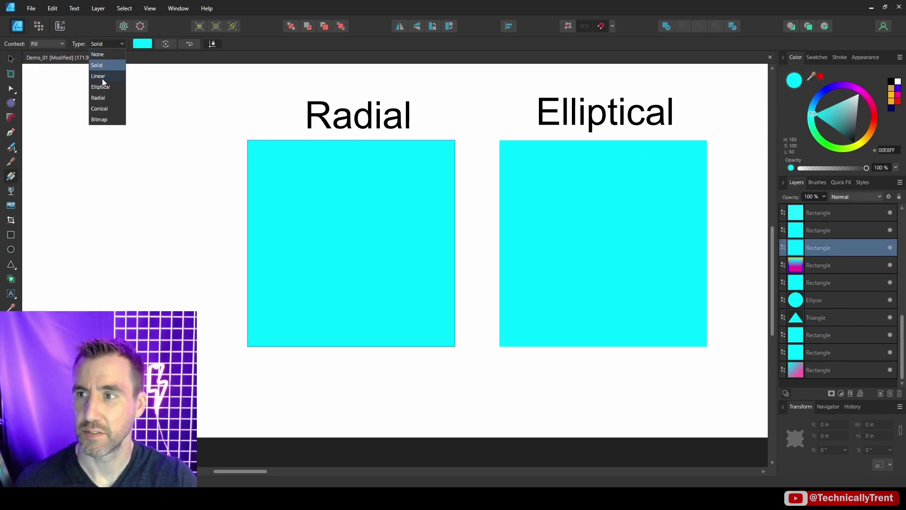
{"action": "left_click", "coordinate": [100, 97]}
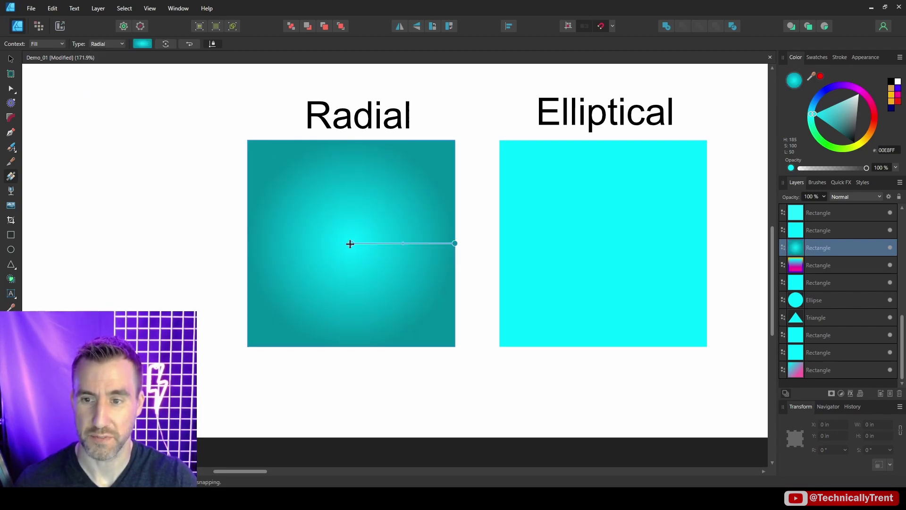
{"action": "left_click", "coordinate": [896, 105]}
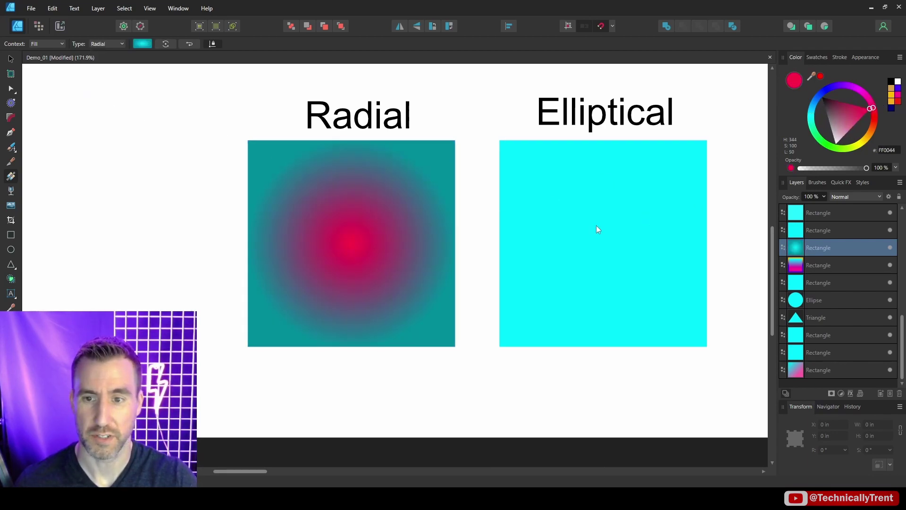
{"action": "left_click", "coordinate": [454, 243]}
{"action": "mouse_move", "coordinate": [873, 126]}
{"action": "left_mouse_down"}
{"action": "mouse_move", "coordinate": [863, 150]}
{"action": "mouse_move", "coordinate": [866, 142]}
{"action": "left_mouse_up"}
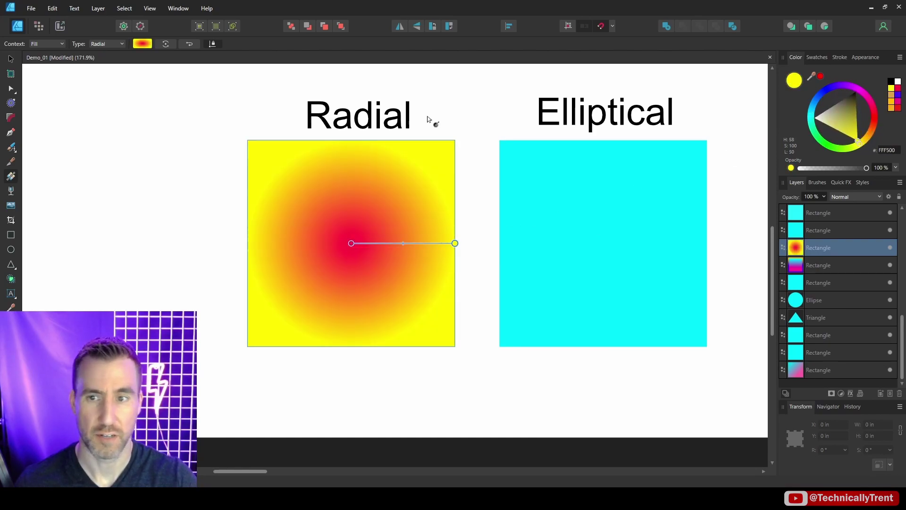
Step: Reverse the gradient twice, shrink the red centre via the midpoint, and rotate it a quarter turn
{"action": "left_click", "coordinate": [190, 44]}
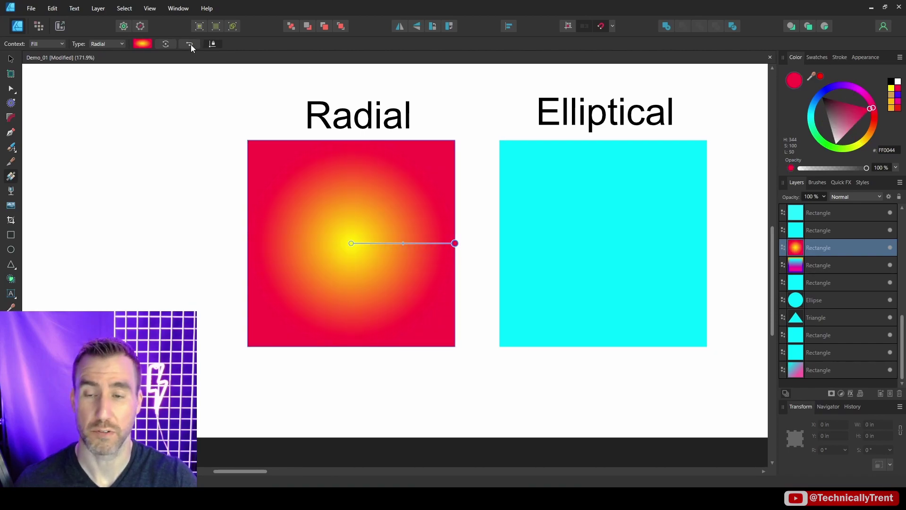
{"action": "left_click", "coordinate": [191, 44]}
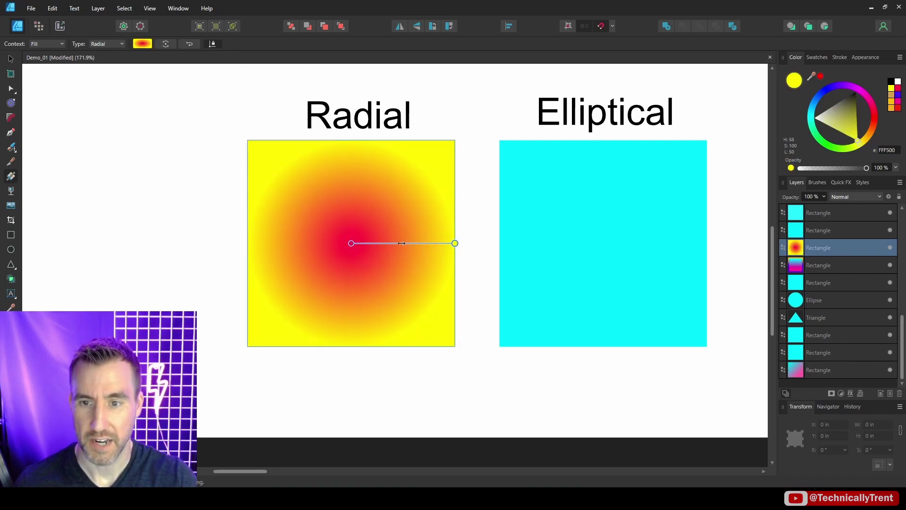
{"action": "mouse_move", "coordinate": [403, 243]}
{"action": "left_mouse_down"}
{"action": "mouse_move", "coordinate": [410, 243]}
{"action": "mouse_move", "coordinate": [382, 243]}
{"action": "mouse_move", "coordinate": [398, 244]}
{"action": "left_mouse_up"}
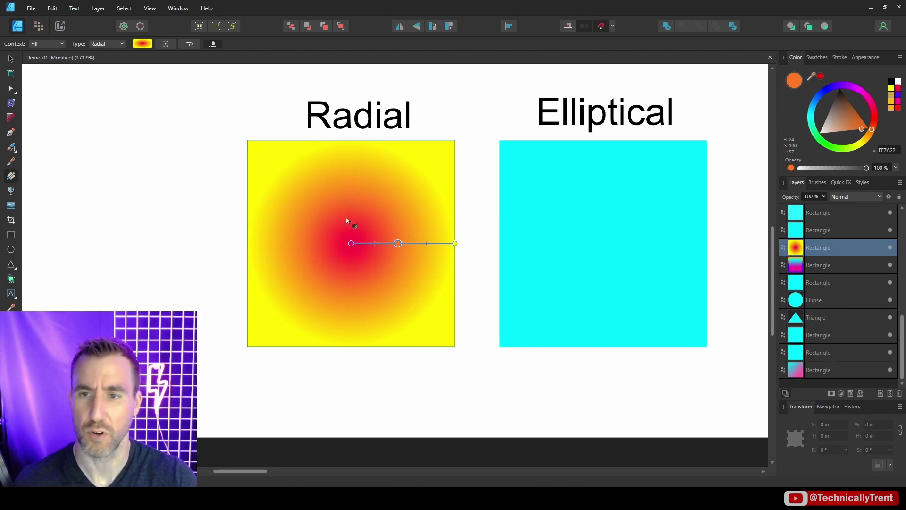
{"action": "left_click", "coordinate": [165, 44]}
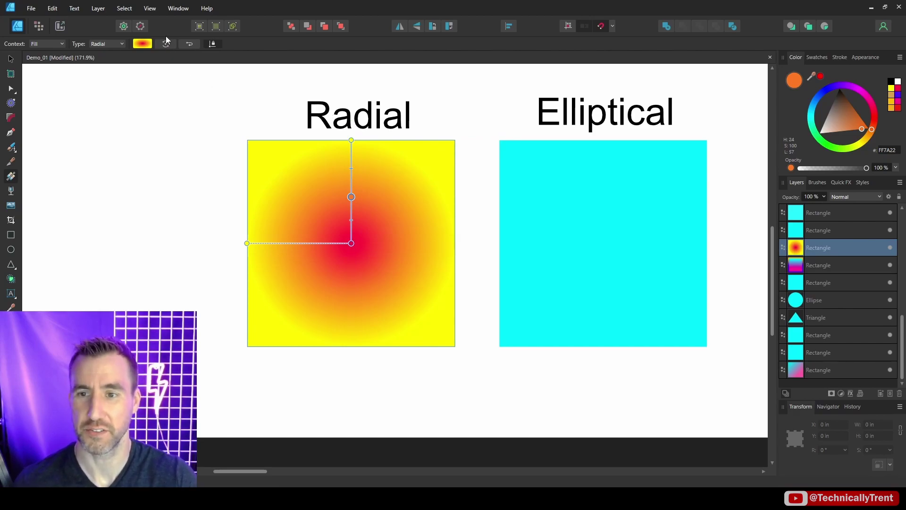
Step: Give the Elliptical square an elliptical gradient fill with pasted yellow-to-red colours
{"action": "key", "text": "v"}
{"action": "left_click", "coordinate": [592, 208]}
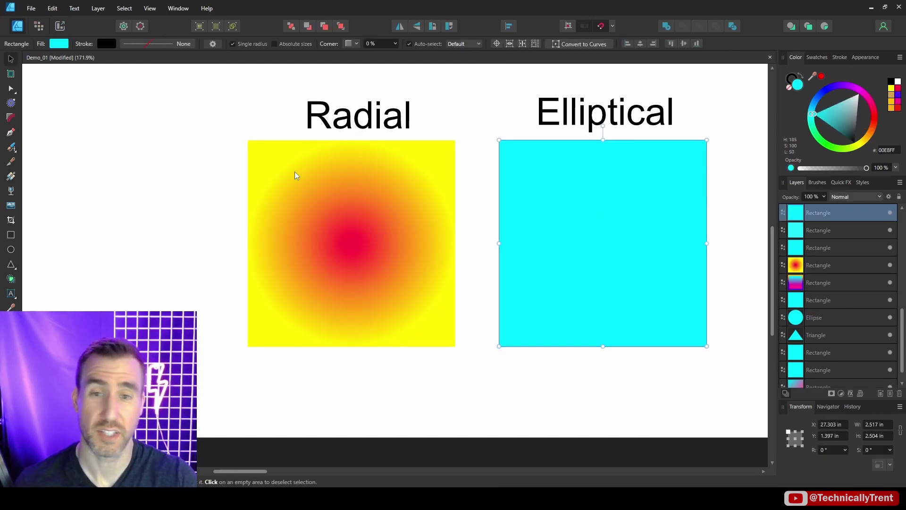
{"action": "left_click", "coordinate": [10, 176]}
{"action": "left_click_drag", "start_coordinate": [612, 235], "coordinate": [612, 171]}
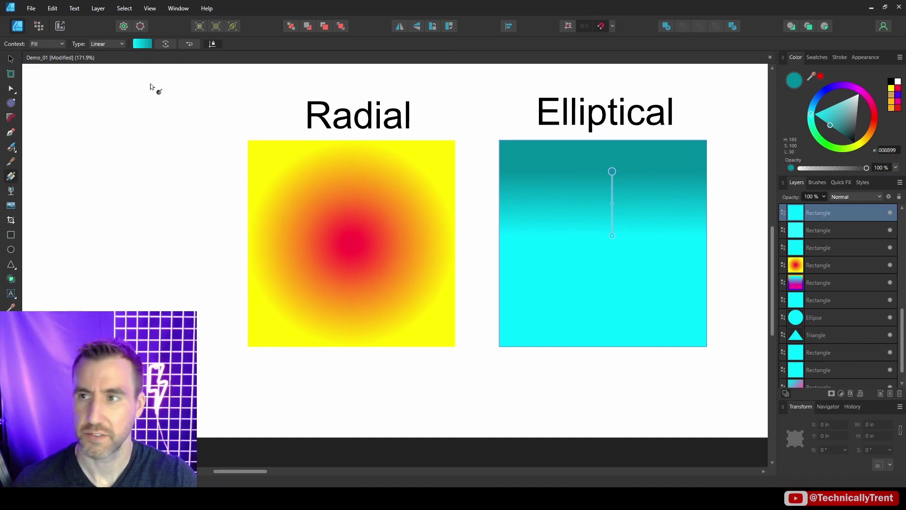
{"action": "left_click", "coordinate": [100, 44]}
{"action": "left_click", "coordinate": [100, 87]}
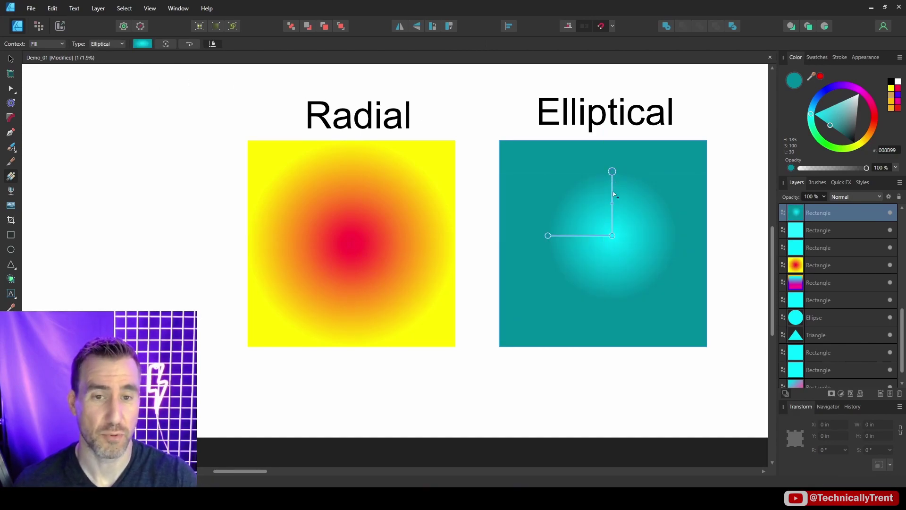
{"action": "left_click", "coordinate": [612, 235]}
{"action": "key", "text": "ctrl+shift+v"}
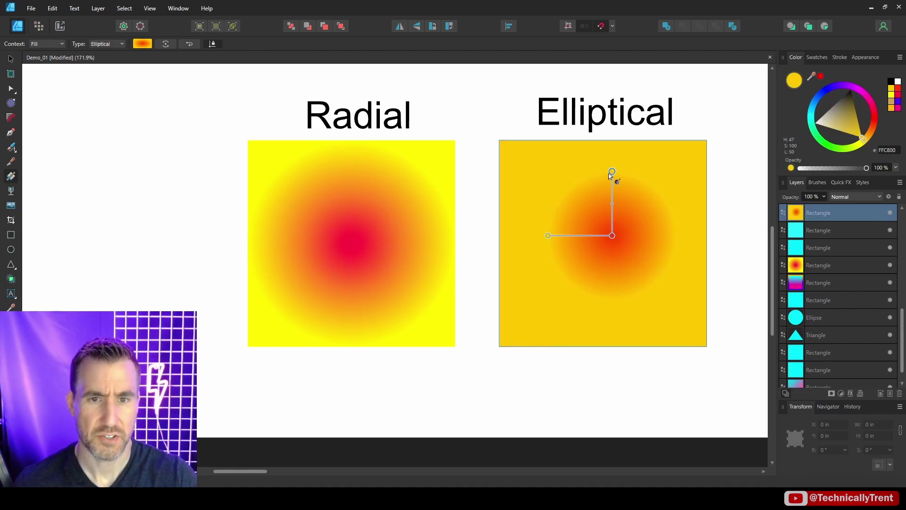
Step: Lock the fill's aspect ratio and drag the handles to squeeze the gradient into a narrow oval
{"action": "mouse_move", "coordinate": [612, 171]}
{"action": "left_mouse_down"}
{"action": "mouse_move", "coordinate": [637, 156]}
{"action": "mouse_move", "coordinate": [607, 190]}
{"action": "mouse_move", "coordinate": [621, 170]}
{"action": "mouse_move", "coordinate": [612, 178]}
{"action": "left_mouse_up"}
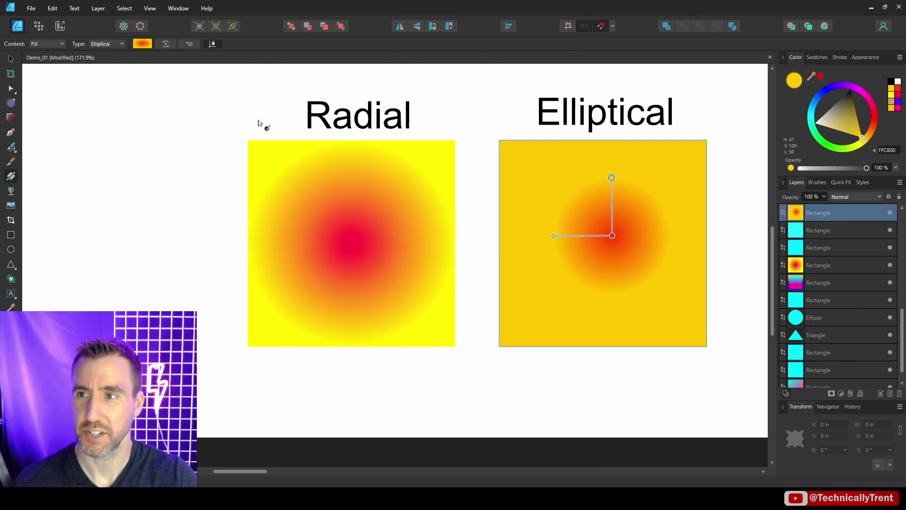
{"action": "left_click", "coordinate": [211, 46]}
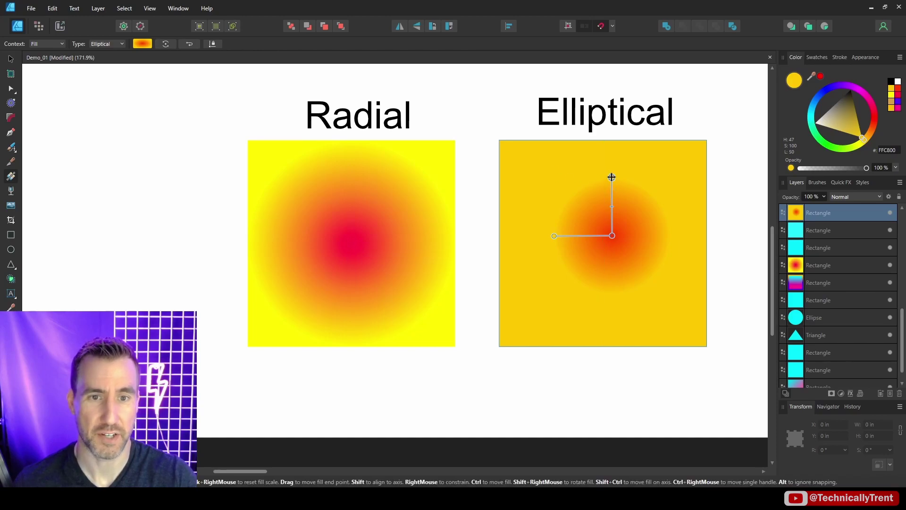
{"action": "left_click_drag", "start_coordinate": [612, 178], "coordinate": [612, 213]}
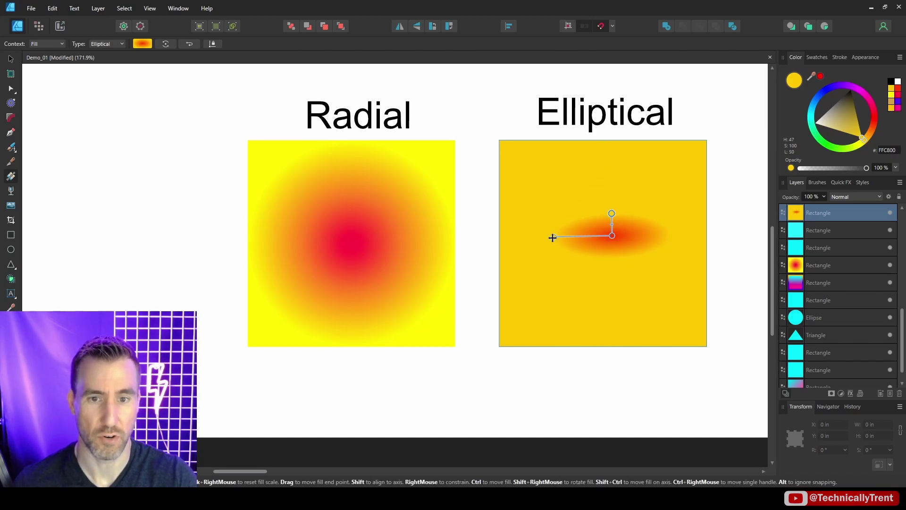
{"action": "left_click_drag", "start_coordinate": [553, 237], "coordinate": [613, 173]}
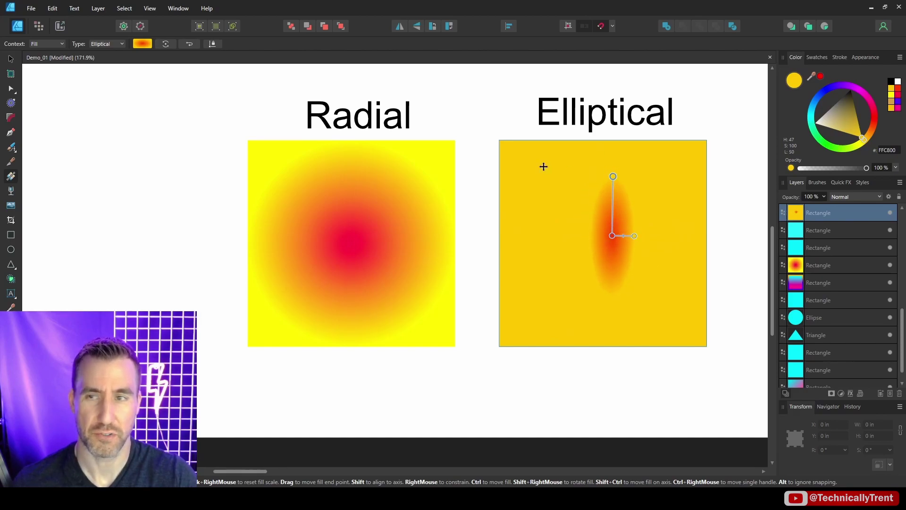
{"action": "mouse_move", "coordinate": [634, 236]}
{"action": "left_mouse_down"}
{"action": "mouse_move", "coordinate": [694, 230]}
{"action": "mouse_move", "coordinate": [639, 239]}
{"action": "left_mouse_up"}
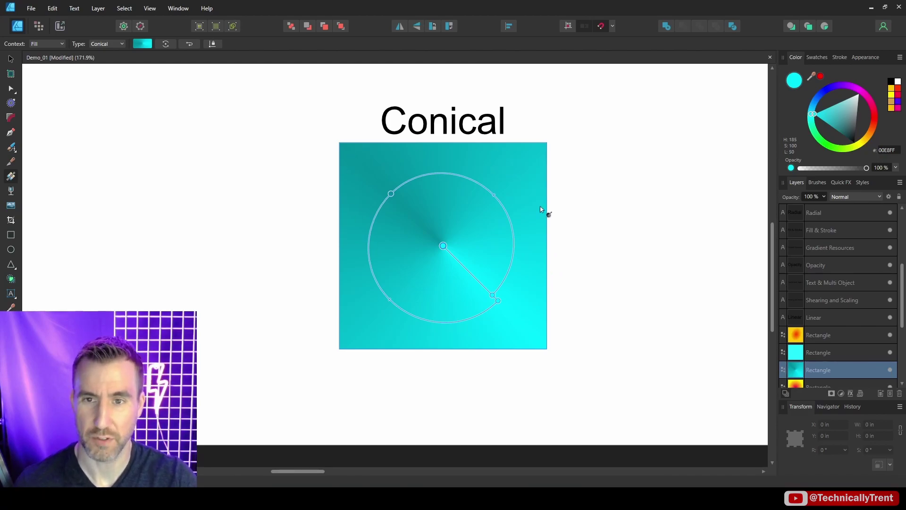
Step: Add stops to the conical gradient and colour them purple, dark blue, green and yellow
{"action": "left_click", "coordinate": [488, 189]}
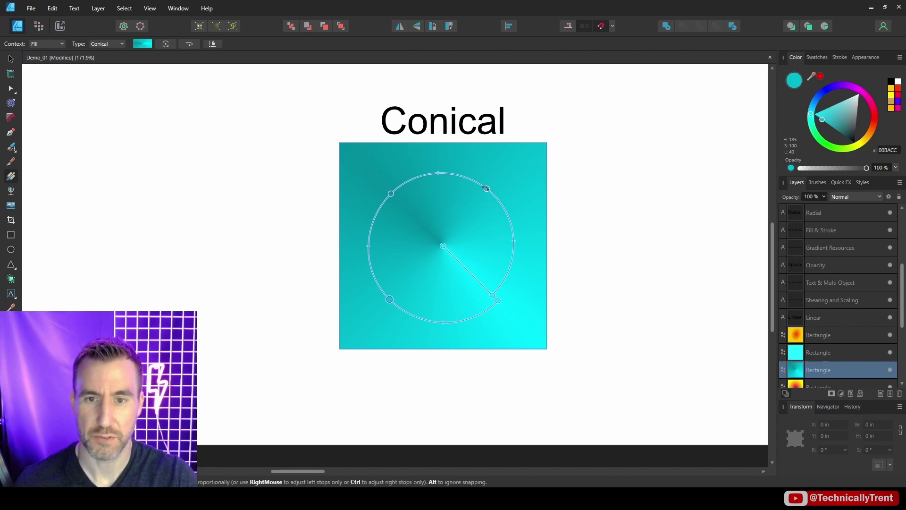
{"action": "left_click_drag", "start_coordinate": [874, 113], "coordinate": [849, 85]}
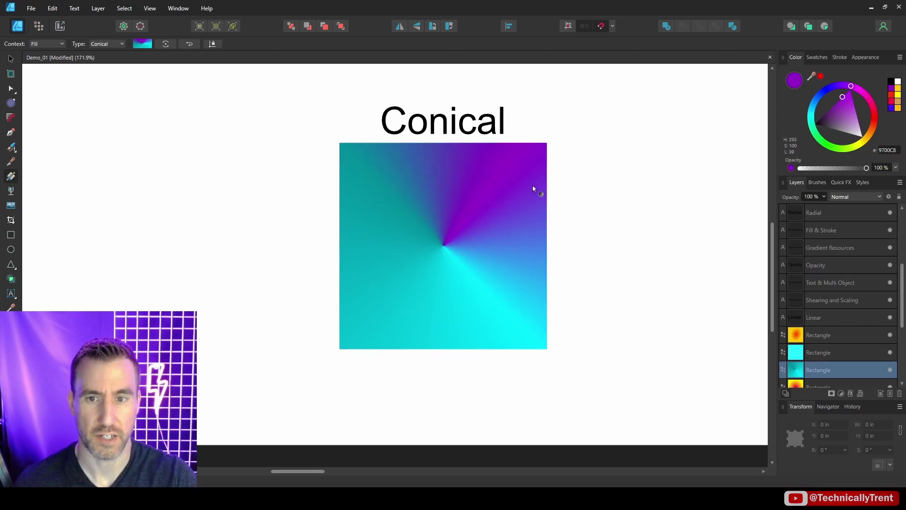
{"action": "left_click", "coordinate": [391, 193]}
{"action": "left_click", "coordinate": [828, 90]}
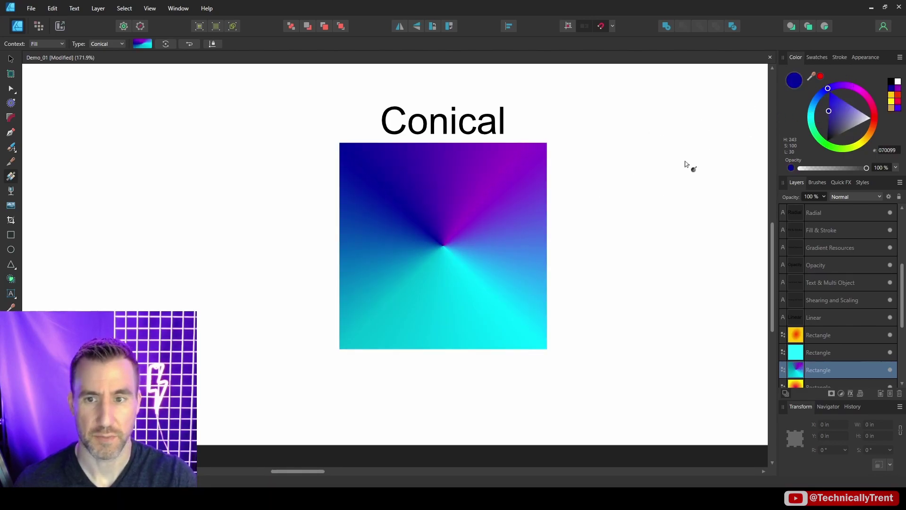
{"action": "left_click", "coordinate": [389, 299]}
{"action": "left_click_drag", "start_coordinate": [813, 124], "coordinate": [811, 127]}
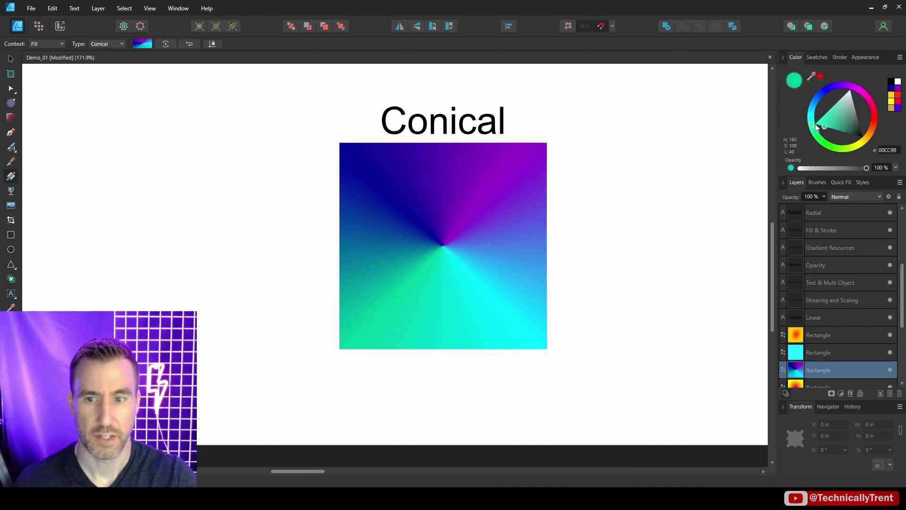
{"action": "left_click", "coordinate": [431, 322]}
{"action": "left_click", "coordinate": [849, 150]}
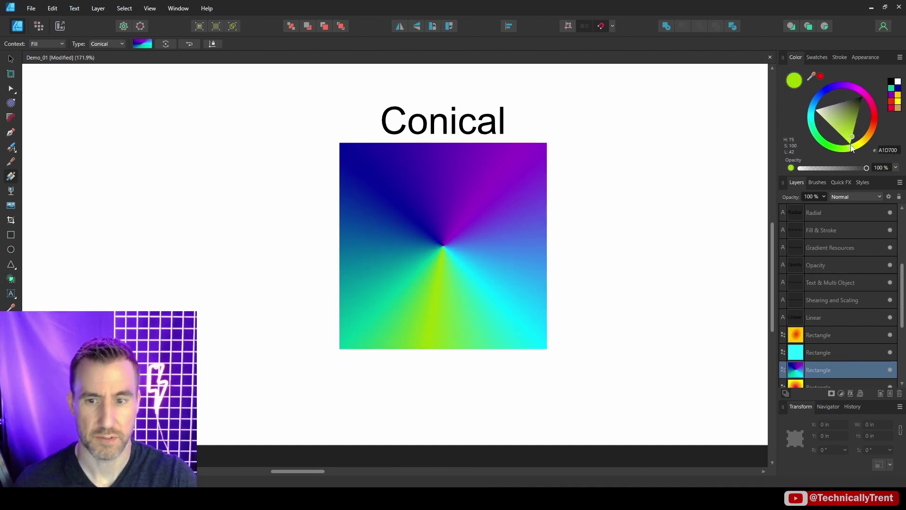
{"action": "left_click", "coordinate": [492, 295]}
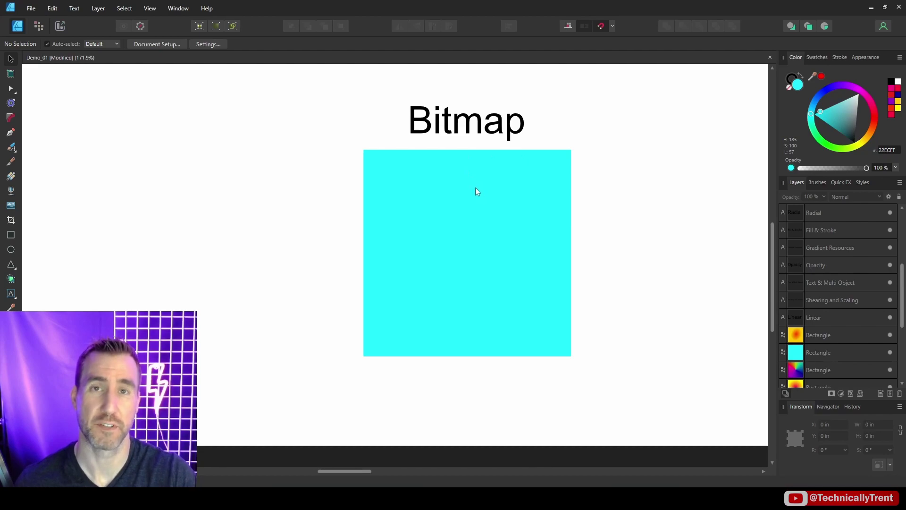
Step: Give the square a Bitmap fill from seamless_pattern.png and shrink the daisy tiles
{"action": "left_click_drag", "start_coordinate": [466, 192], "coordinate": [465, 193]}
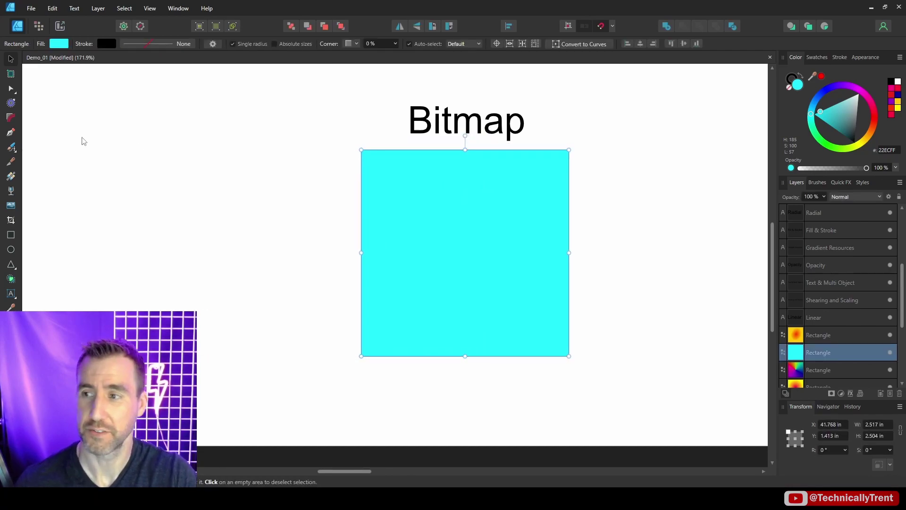
{"action": "left_click", "coordinate": [9, 176]}
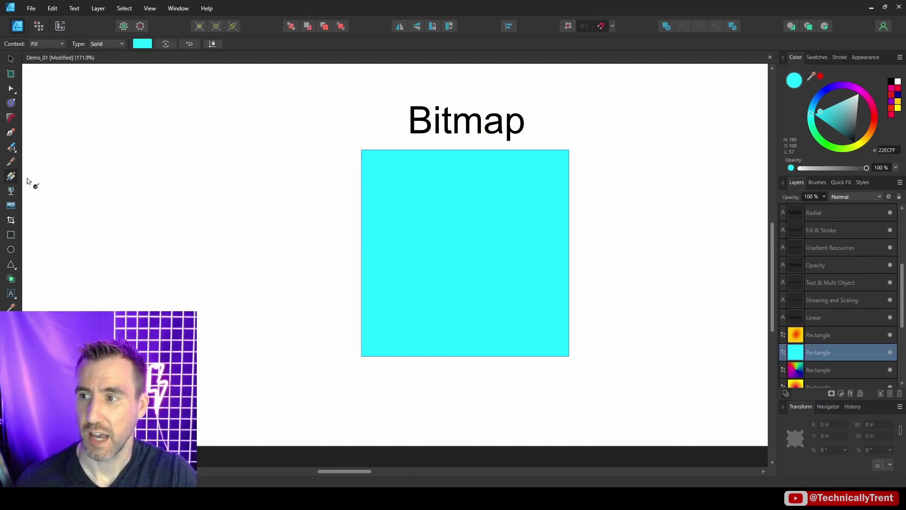
{"action": "left_click", "coordinate": [108, 44]}
{"action": "left_click", "coordinate": [100, 119]}
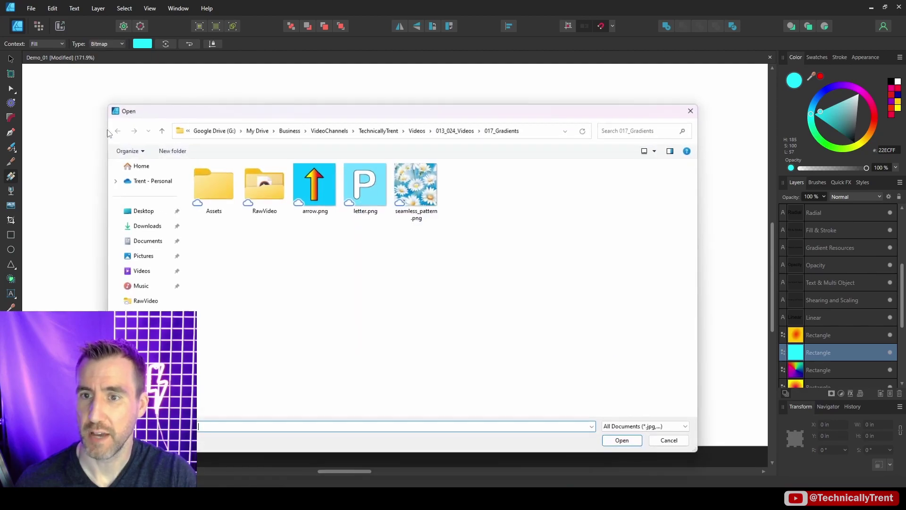
{"action": "left_click", "coordinate": [419, 174]}
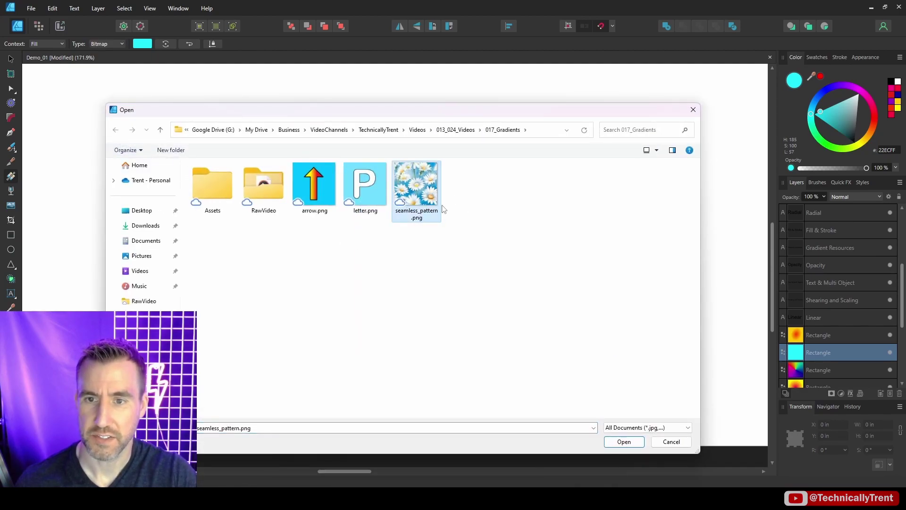
{"action": "left_click", "coordinate": [624, 442]}
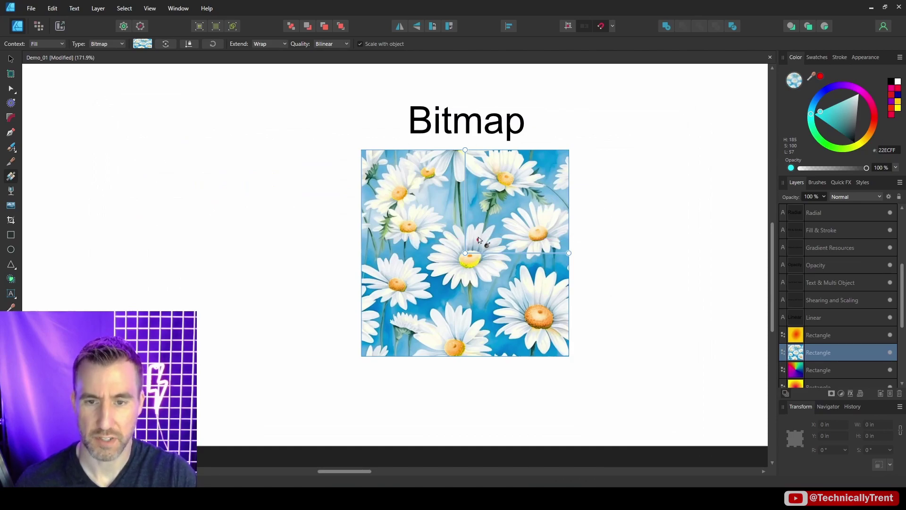
{"action": "left_click_drag", "start_coordinate": [478, 240], "coordinate": [501, 238]}
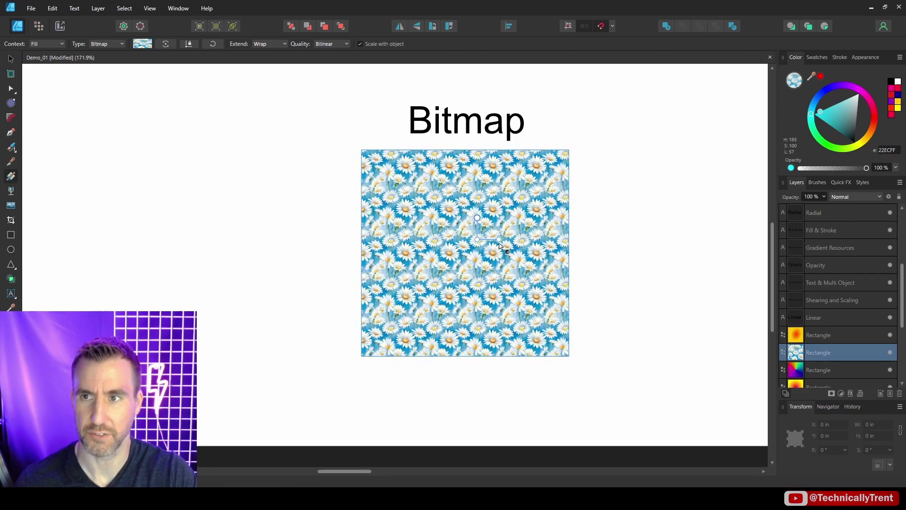
Step: Try the daisy fill's Extend modes: repeat, show once, then mirror
{"action": "scroll", "coordinate": [503, 233], "scroll_direction": "up", "scroll_amount": 4}
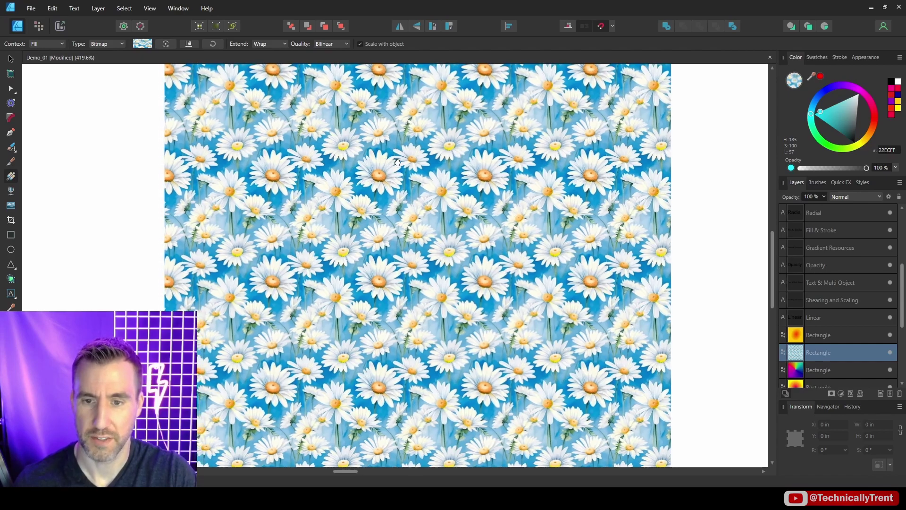
{"action": "left_click_drag", "start_coordinate": [382, 164], "coordinate": [525, 158]}
{"action": "scroll", "coordinate": [468, 173], "scroll_direction": "down", "scroll_amount": 2}
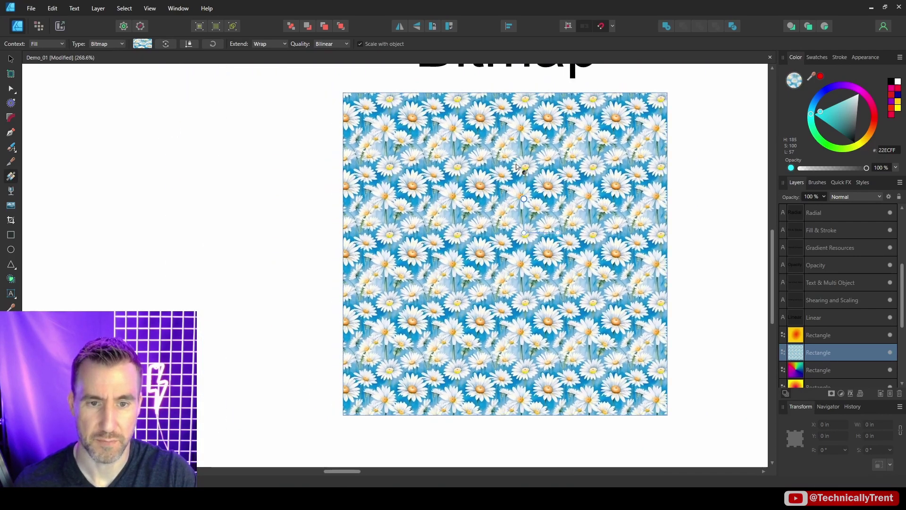
{"action": "scroll", "coordinate": [547, 187], "scroll_direction": "up", "scroll_amount": 2}
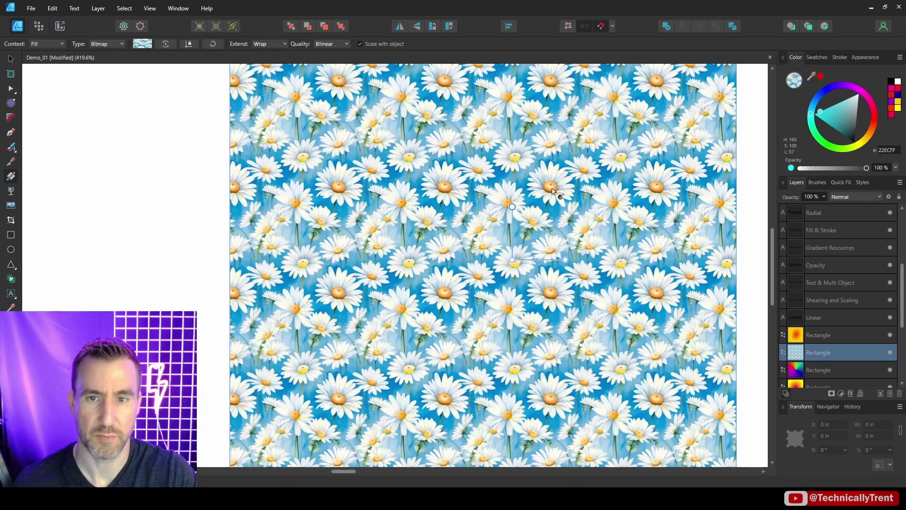
{"action": "left_click", "coordinate": [273, 44]}
{"action": "left_click", "coordinate": [270, 76]}
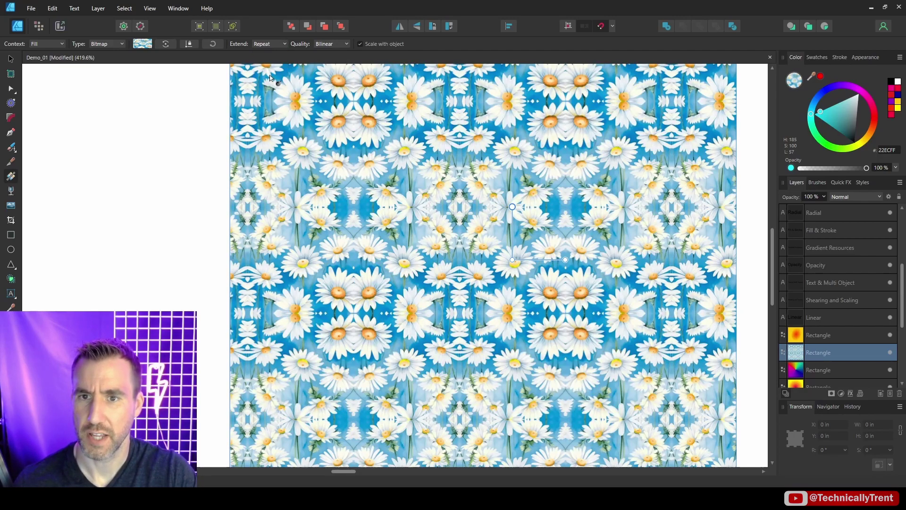
{"action": "scroll", "coordinate": [632, 257], "scroll_direction": "down", "scroll_amount": 1}
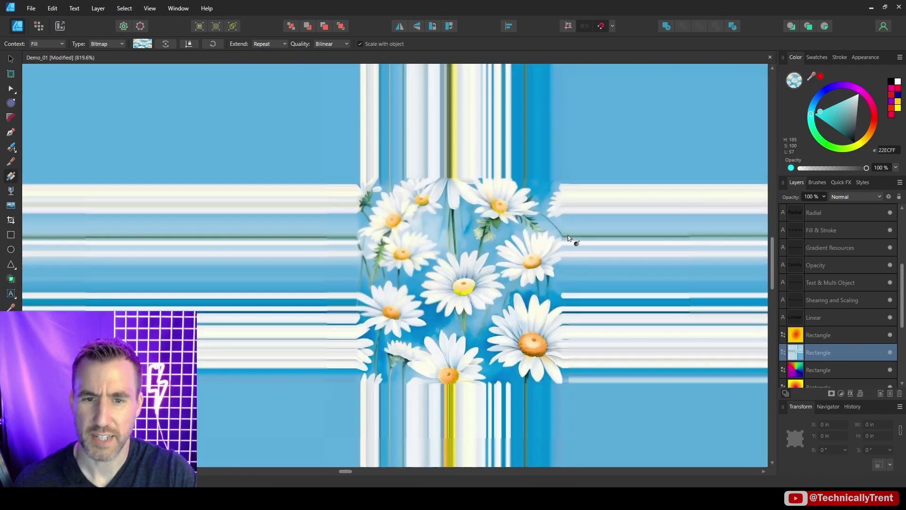
{"action": "scroll", "coordinate": [553, 211], "scroll_direction": "down", "scroll_amount": 1}
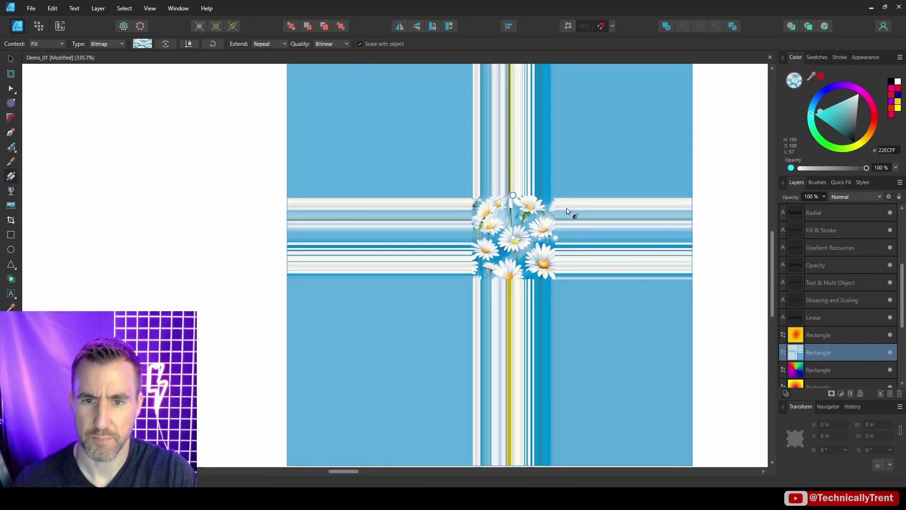
{"action": "scroll", "coordinate": [562, 227], "scroll_direction": "up", "scroll_amount": 1}
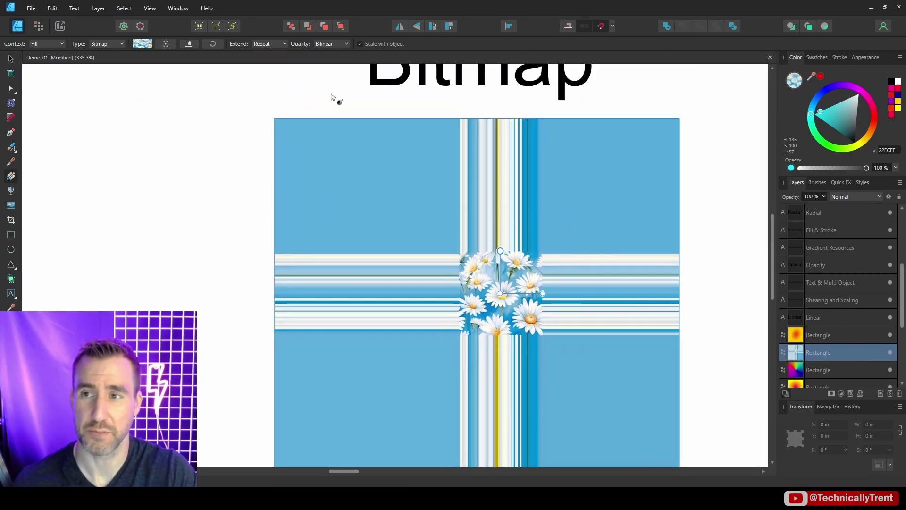
{"action": "left_click", "coordinate": [267, 43]}
{"action": "left_click", "coordinate": [259, 87]}
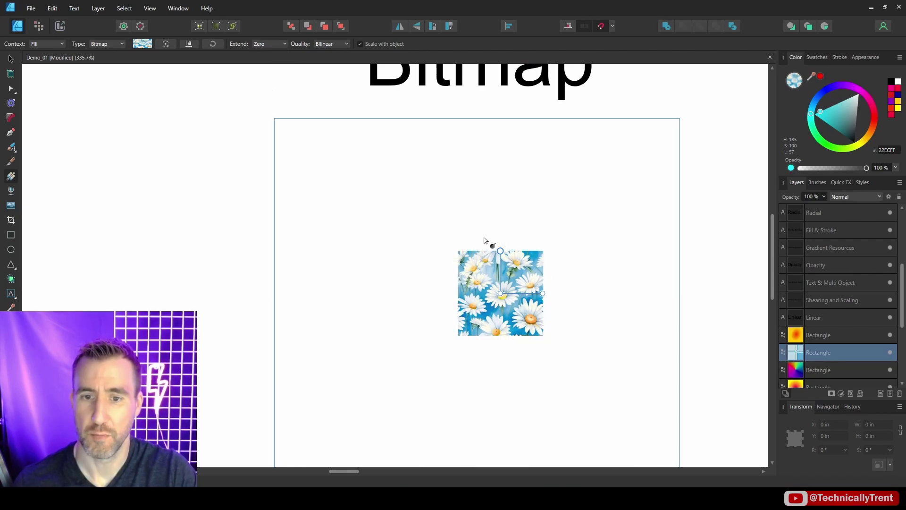
{"action": "left_click", "coordinate": [267, 43]}
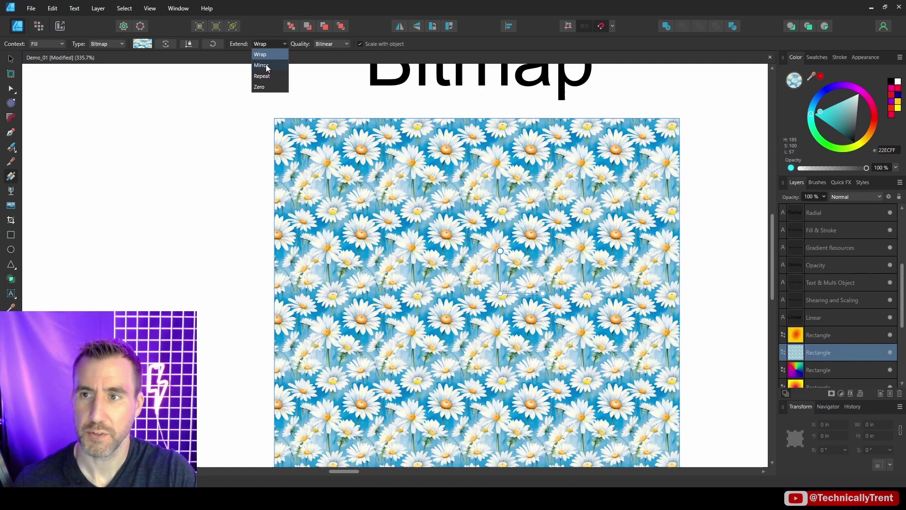
{"action": "left_click", "coordinate": [283, 70]}
Step: Replace the square's bitmap fill with arrow.png
{"action": "left_click", "coordinate": [10, 58]}
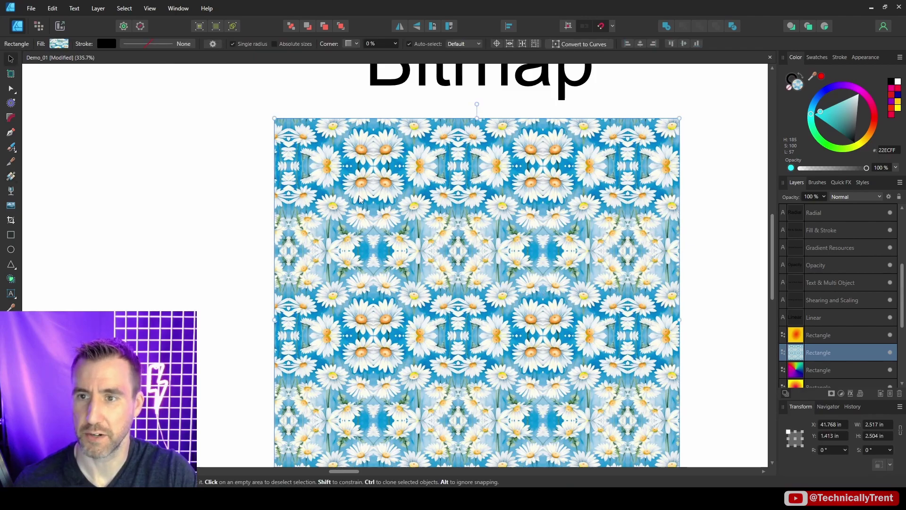
{"action": "left_click", "coordinate": [13, 177]}
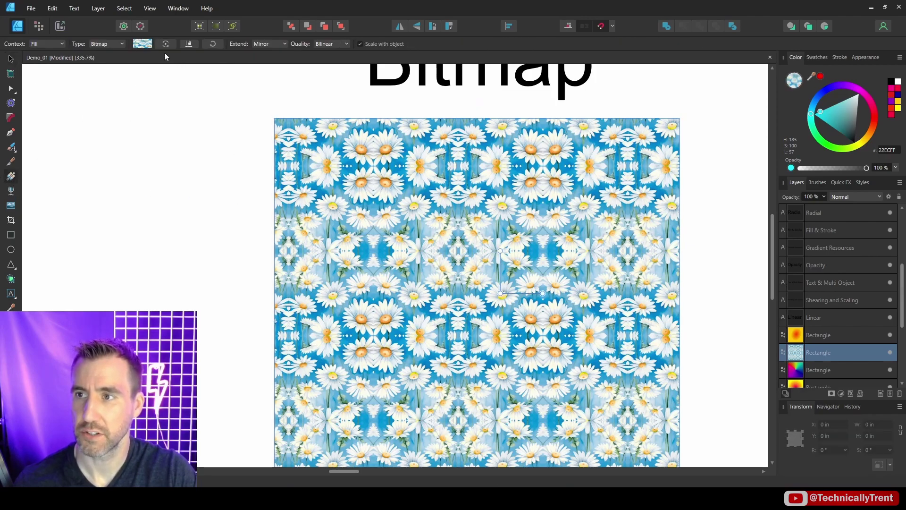
{"action": "left_click", "coordinate": [137, 44]}
{"action": "left_click", "coordinate": [109, 44]}
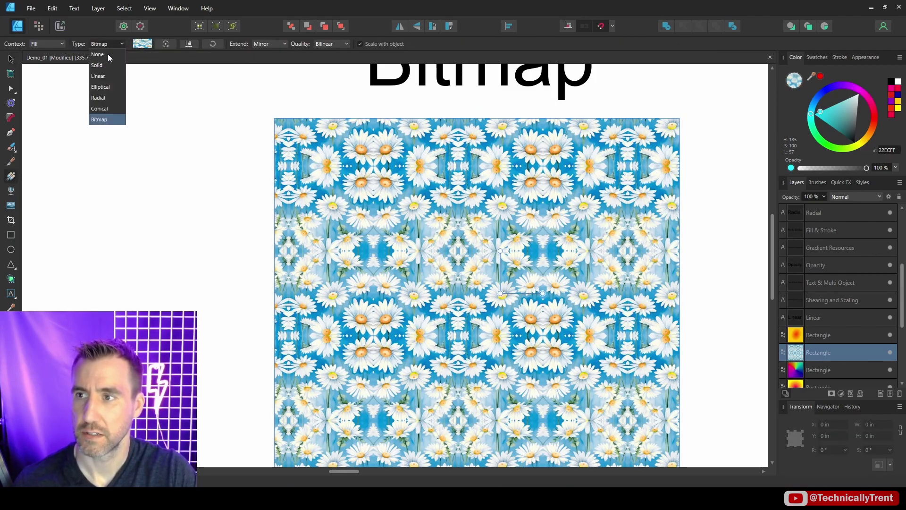
{"action": "left_click", "coordinate": [108, 121]}
{"action": "left_click", "coordinate": [314, 186]}
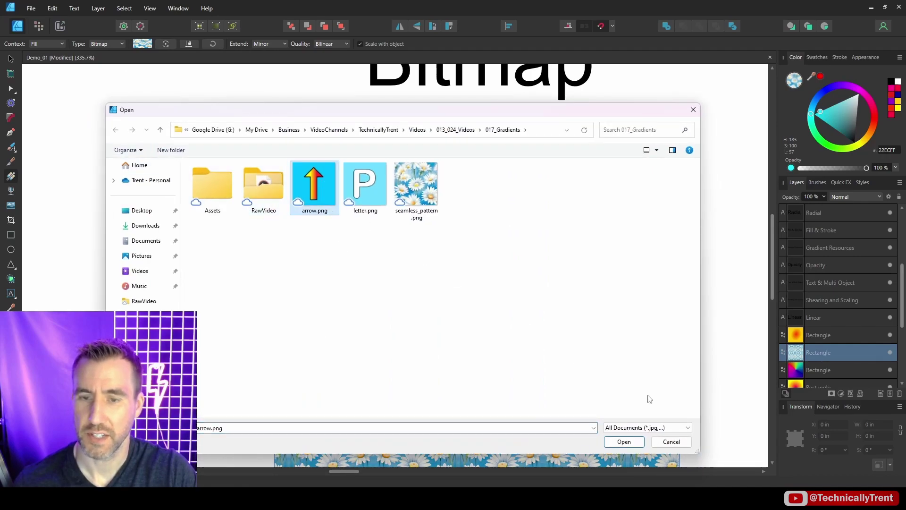
{"action": "left_click", "coordinate": [624, 441]}
Step: Set the arrow fill's Extend to Mirror so arrow rows alternate up and down
{"action": "left_click", "coordinate": [269, 43]}
{"action": "left_click", "coordinate": [278, 51]}
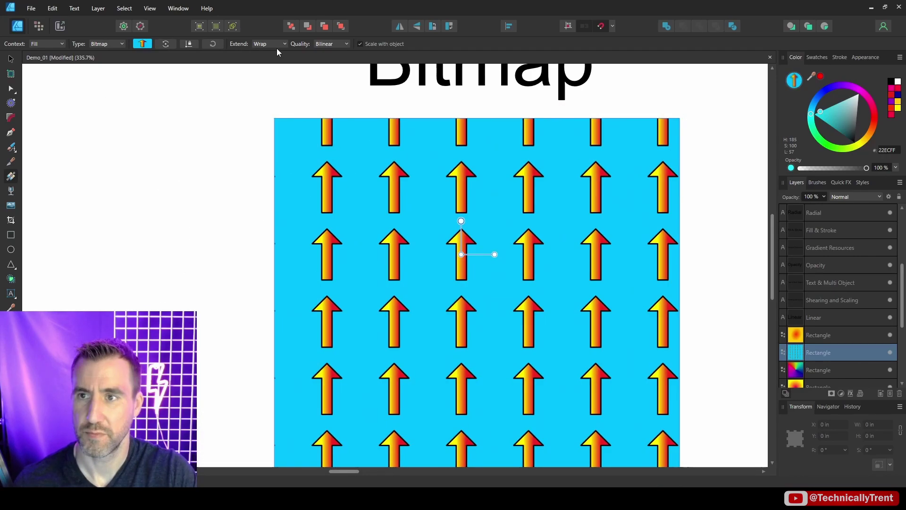
{"action": "left_click", "coordinate": [274, 46]}
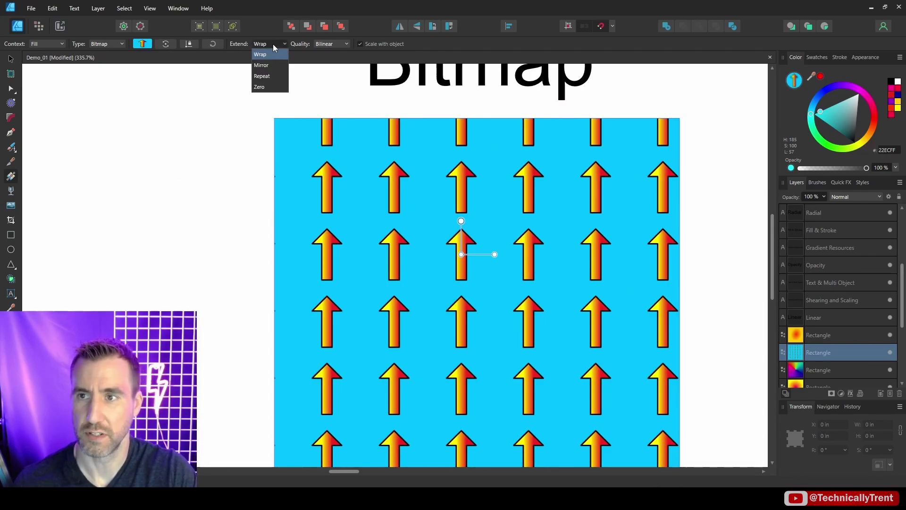
{"action": "left_click", "coordinate": [264, 69]}
{"action": "key", "text": "v"}
{"action": "left_click_drag", "start_coordinate": [493, 279], "coordinate": [487, 264]}
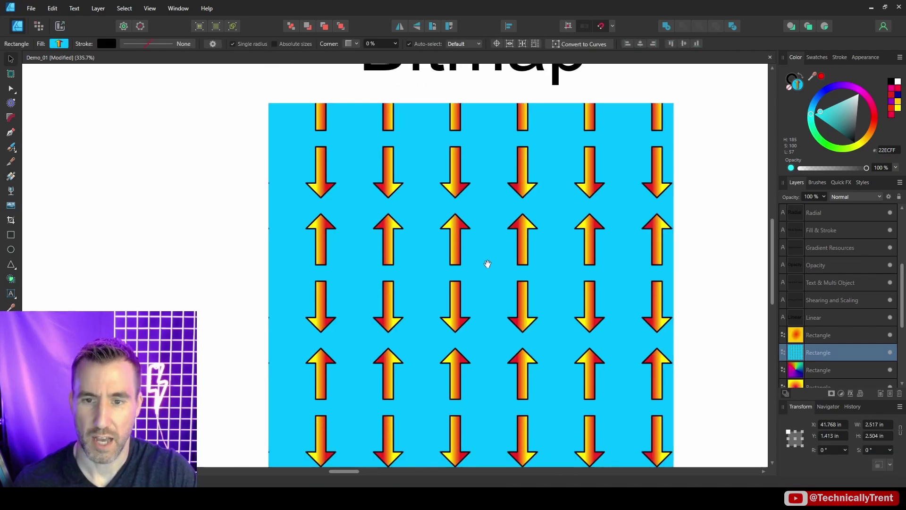
{"action": "scroll", "coordinate": [487, 264], "scroll_direction": "up", "scroll_amount": 5}
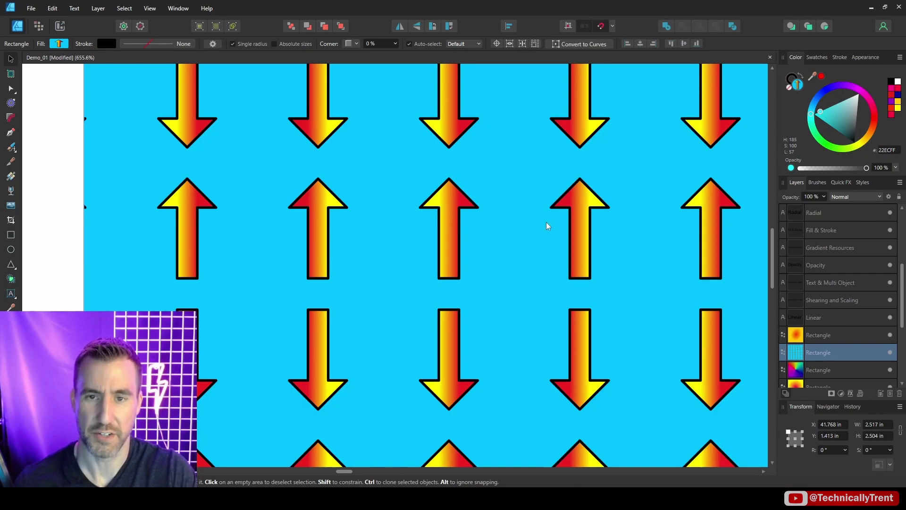
{"action": "scroll", "coordinate": [547, 225], "scroll_direction": "down", "scroll_amount": 2}
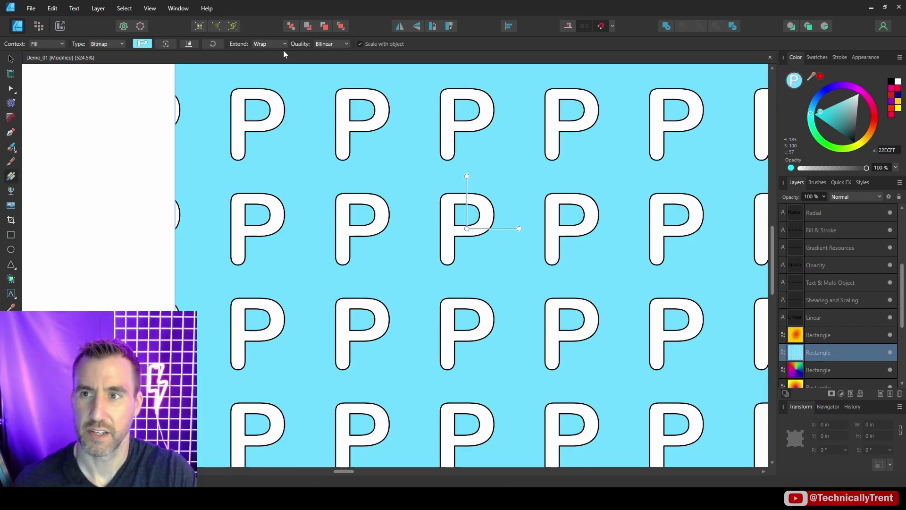
Step: Set the letter P fill's Extend to Mirror for p, q, b, d tiles, then zoom out
{"action": "left_click", "coordinate": [276, 44]}
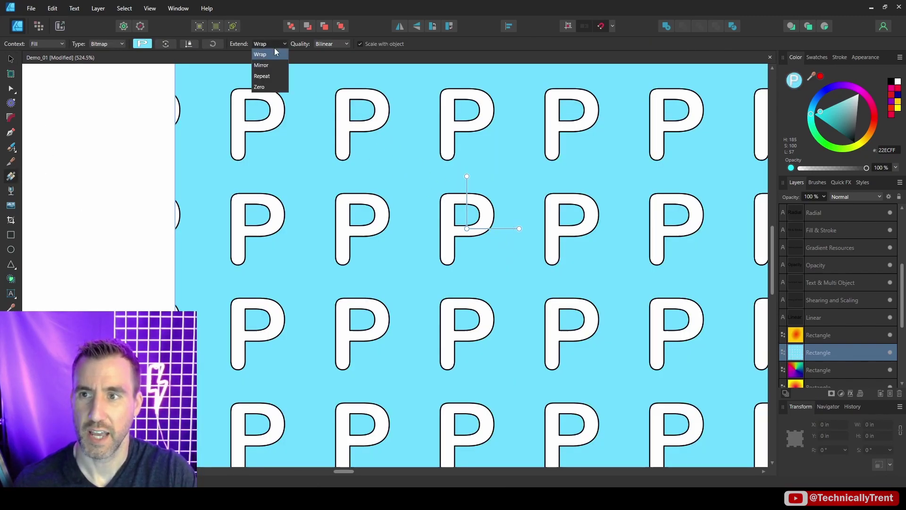
{"action": "left_click", "coordinate": [263, 65]}
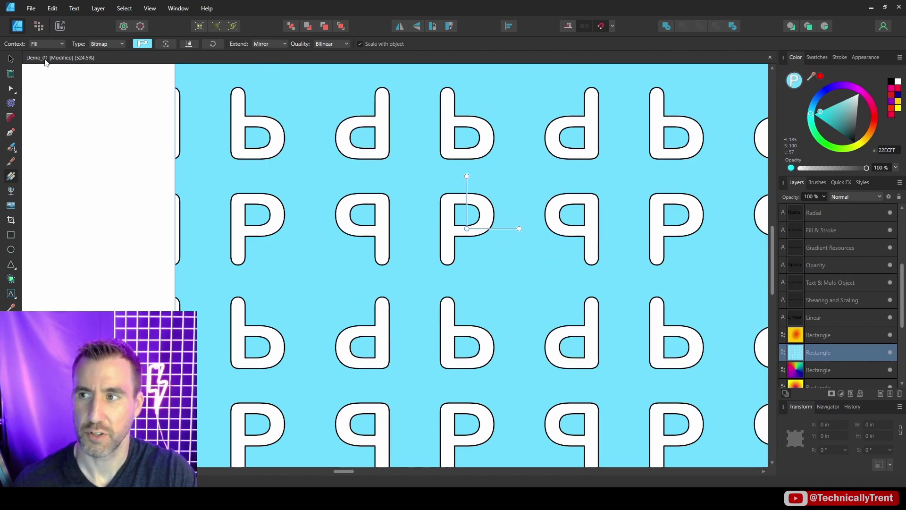
{"action": "left_click", "coordinate": [14, 62]}
{"action": "scroll", "coordinate": [365, 173], "scroll_direction": "up", "scroll_amount": 2}
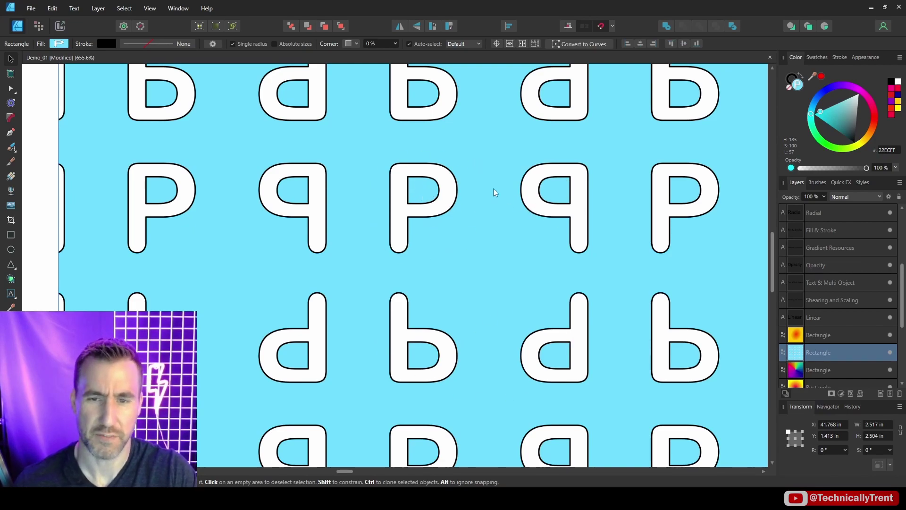
{"action": "scroll", "coordinate": [473, 185], "scroll_direction": "down", "scroll_amount": 5}
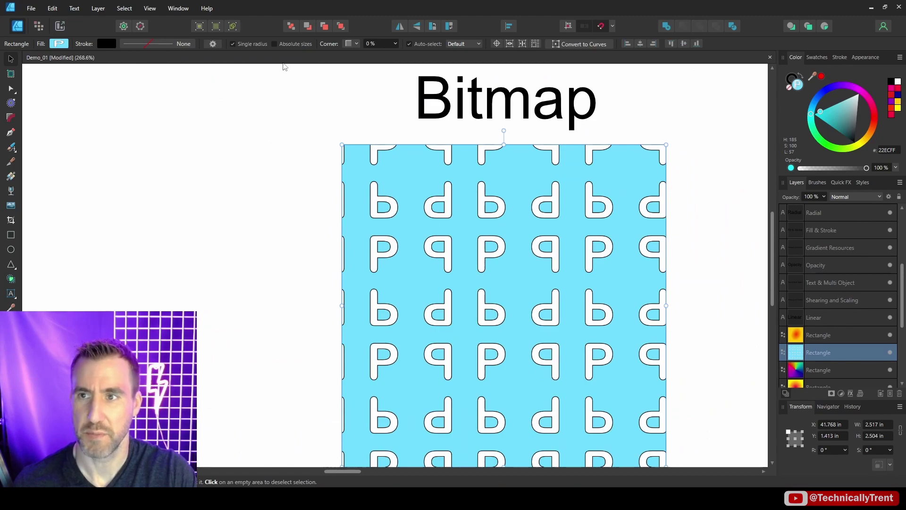
{"action": "scroll", "coordinate": [557, 276], "scroll_direction": "down", "scroll_amount": 1}
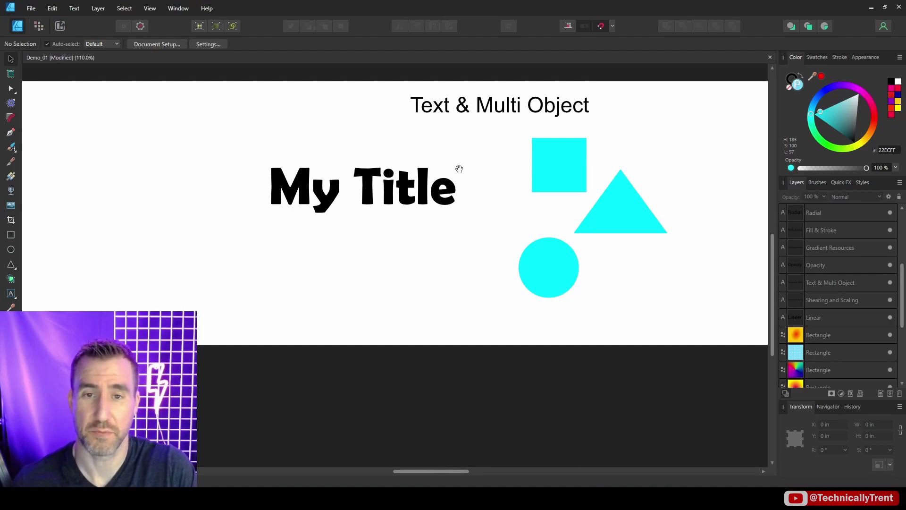
Step: Give My Title a red-and-yellow gradient and switch its type to Radial
{"action": "left_click_drag", "start_coordinate": [462, 170], "coordinate": [597, 166]}
{"action": "scroll", "coordinate": [597, 167], "scroll_direction": "up", "scroll_amount": 3}
{"action": "scroll", "coordinate": [592, 173], "scroll_direction": "down", "scroll_amount": 2}
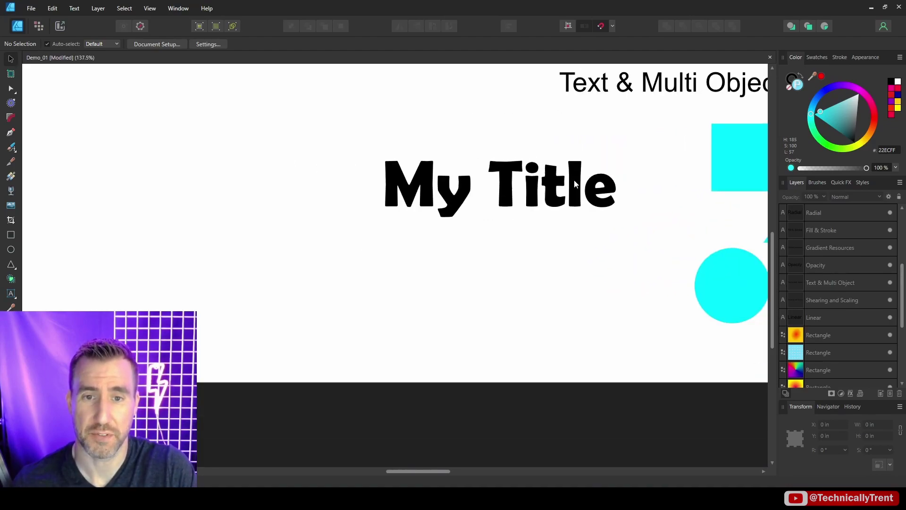
{"action": "left_click", "coordinate": [566, 185]}
{"action": "left_click", "coordinate": [10, 176]}
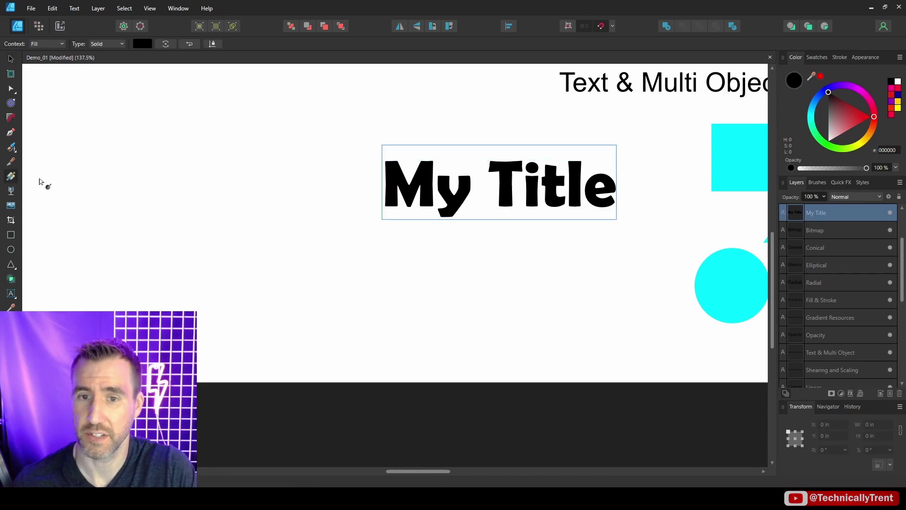
{"action": "left_click_drag", "start_coordinate": [493, 223], "coordinate": [552, 165]}
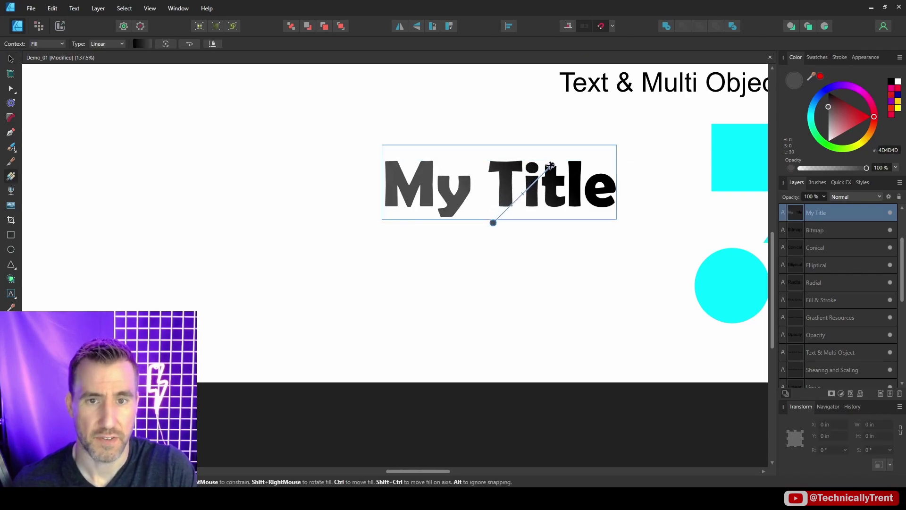
{"action": "left_click", "coordinate": [870, 116]}
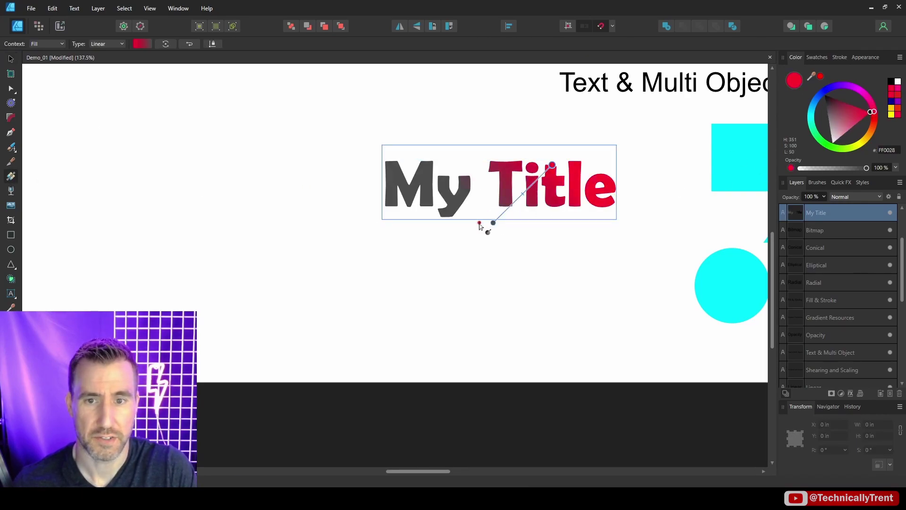
{"action": "left_click_drag", "start_coordinate": [469, 171], "coordinate": [477, 202]}
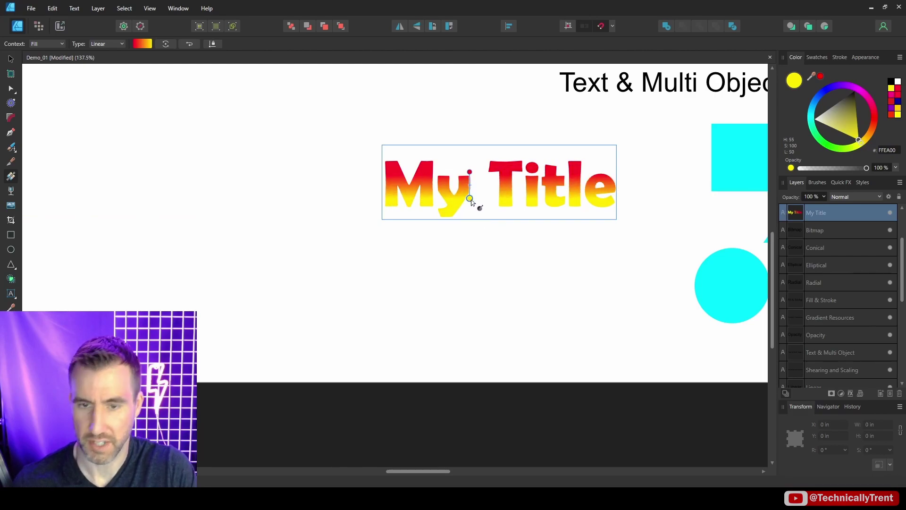
{"action": "left_click_drag", "start_coordinate": [495, 146], "coordinate": [514, 223]}
{"action": "left_click", "coordinate": [115, 44]}
{"action": "left_click", "coordinate": [102, 98]}
Step: Spread one yellow-to-crimson linear gradient across the square, triangle and circle together
{"action": "key", "text": "v"}
{"action": "scroll", "coordinate": [513, 203], "scroll_direction": "right", "scroll_amount": 5}
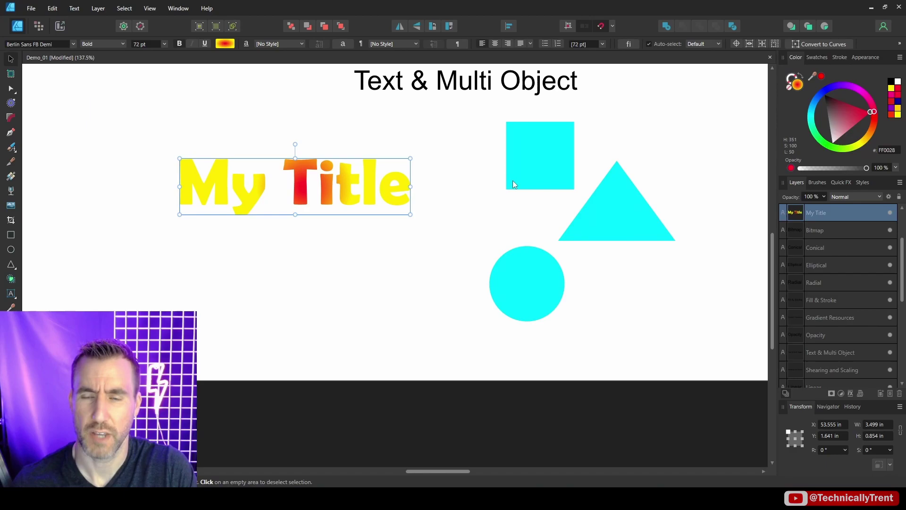
{"action": "left_click", "coordinate": [539, 177]}
{"action": "left_click", "coordinate": [629, 230], "text": "shift"}
{"action": "left_click", "coordinate": [549, 273], "text": "shift"}
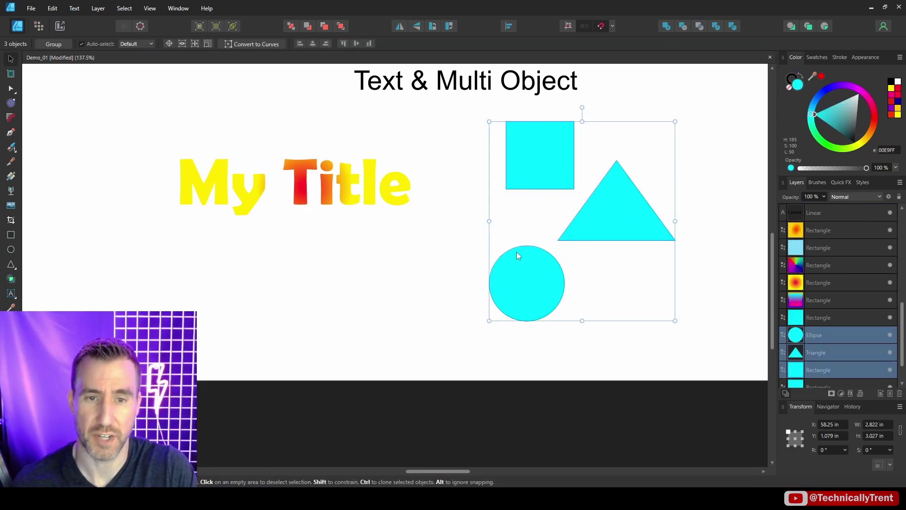
{"action": "left_click", "coordinate": [11, 176]}
{"action": "left_click_drag", "start_coordinate": [501, 139], "coordinate": [585, 287]}
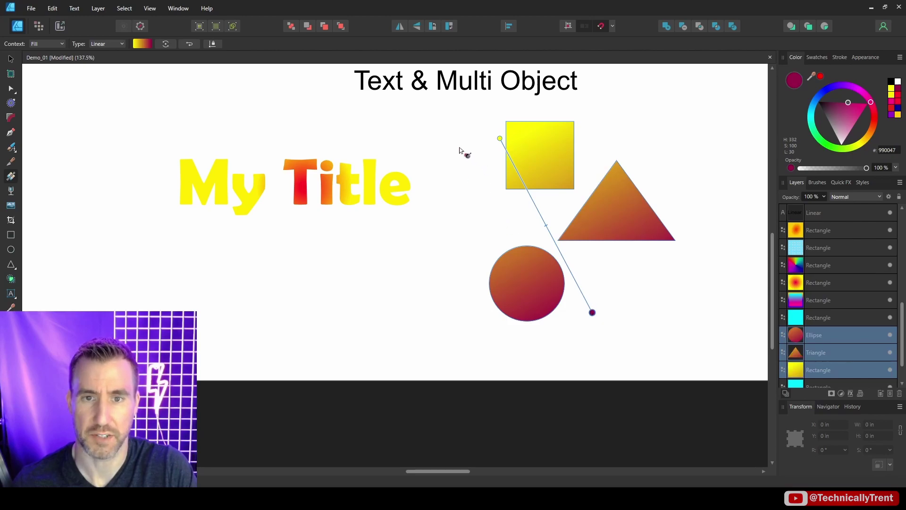
{"action": "key", "text": "v"}
{"action": "left_click", "coordinate": [548, 123]}
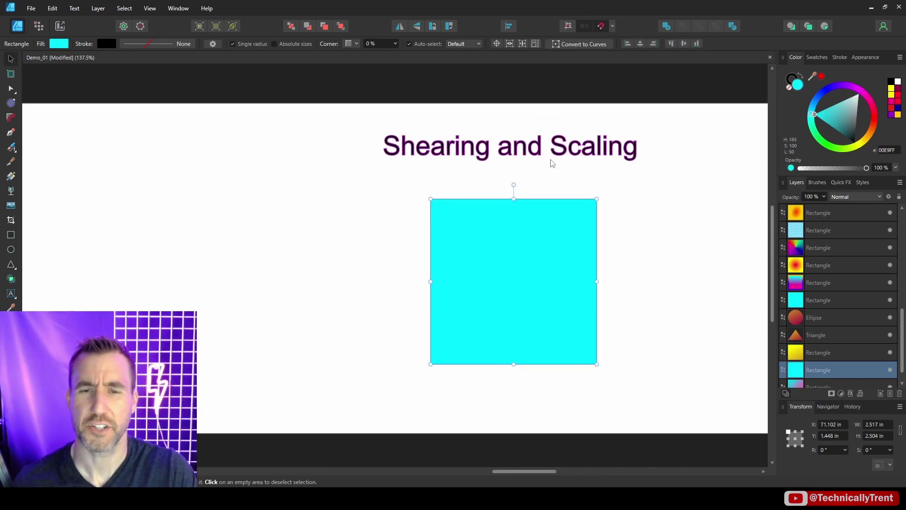
Step: Give the cyan square a top-to-bottom cyan-to-teal gradient
{"action": "left_click", "coordinate": [409, 192]}
{"action": "scroll", "coordinate": [370, 236], "scroll_direction": "down", "scroll_amount": 1}
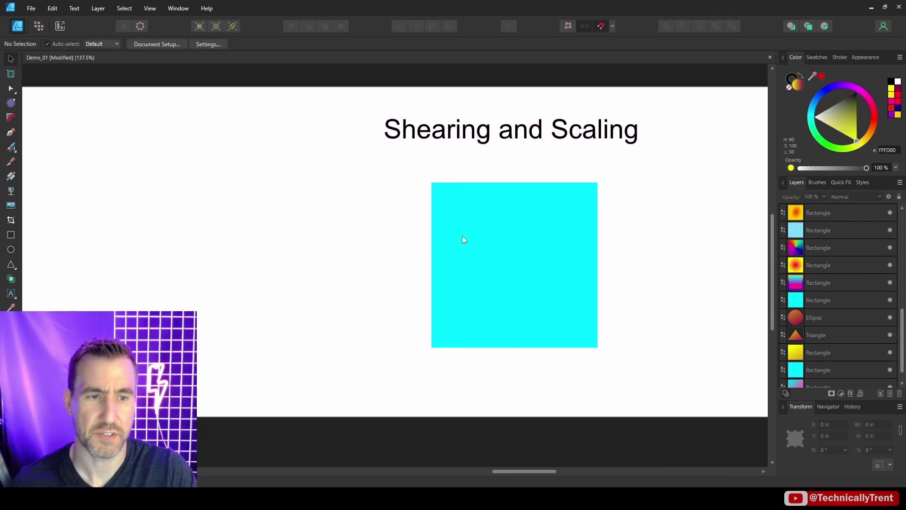
{"action": "scroll", "coordinate": [463, 236], "scroll_direction": "up", "scroll_amount": 1}
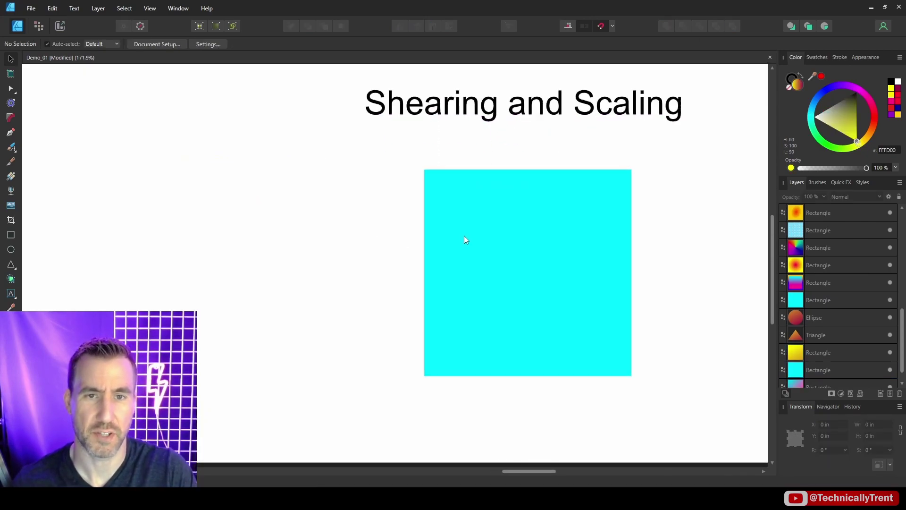
{"action": "left_click", "coordinate": [534, 208]}
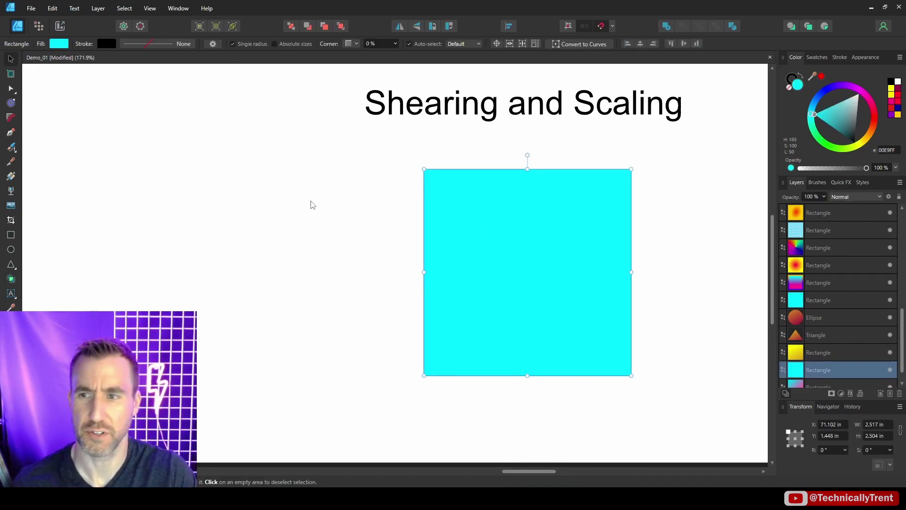
{"action": "left_click", "coordinate": [11, 175]}
{"action": "left_click_drag", "start_coordinate": [537, 195], "coordinate": [536, 330]}
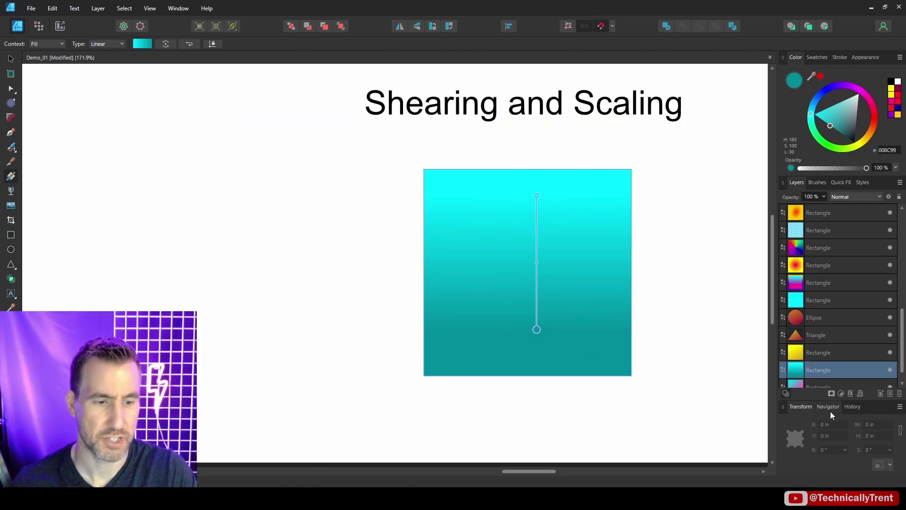
Step: Shear the square 31.1° into a parallelogram using the Transform panel
{"action": "left_click", "coordinate": [10, 59]}
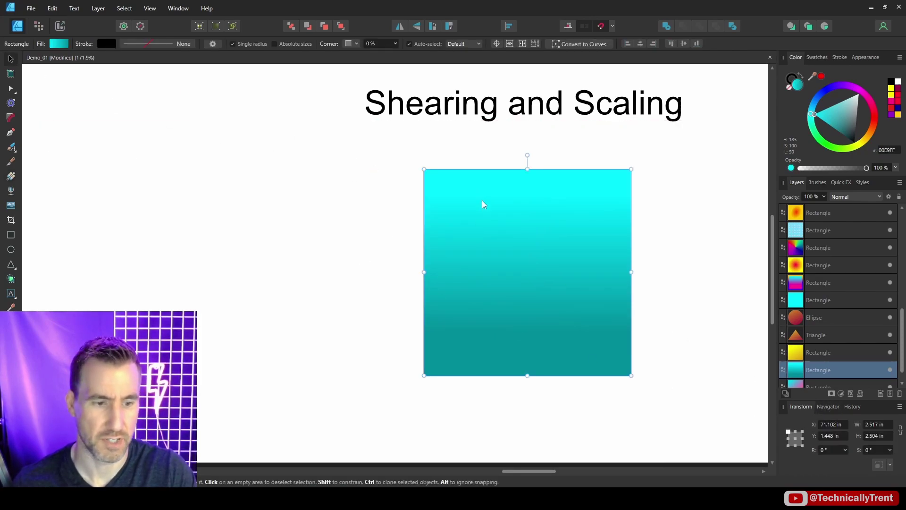
{"action": "left_click", "coordinate": [891, 451]}
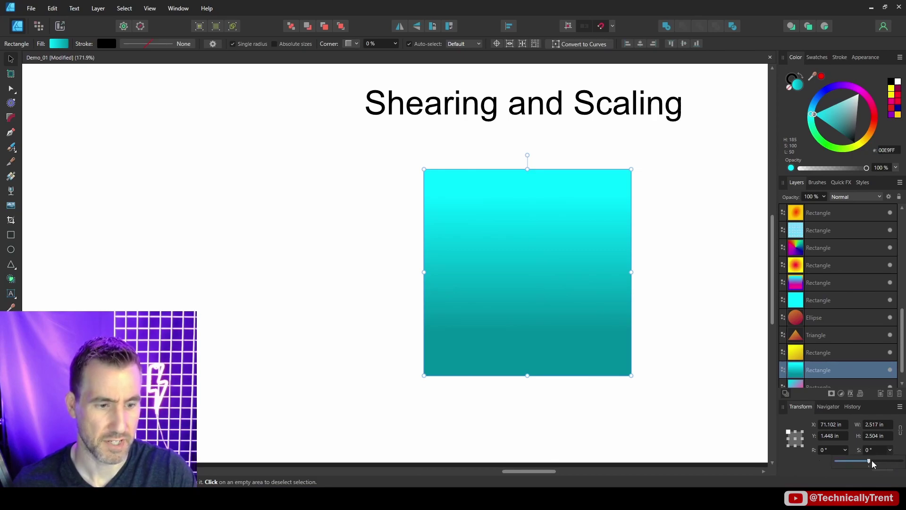
{"action": "left_click_drag", "start_coordinate": [872, 460], "coordinate": [881, 462]}
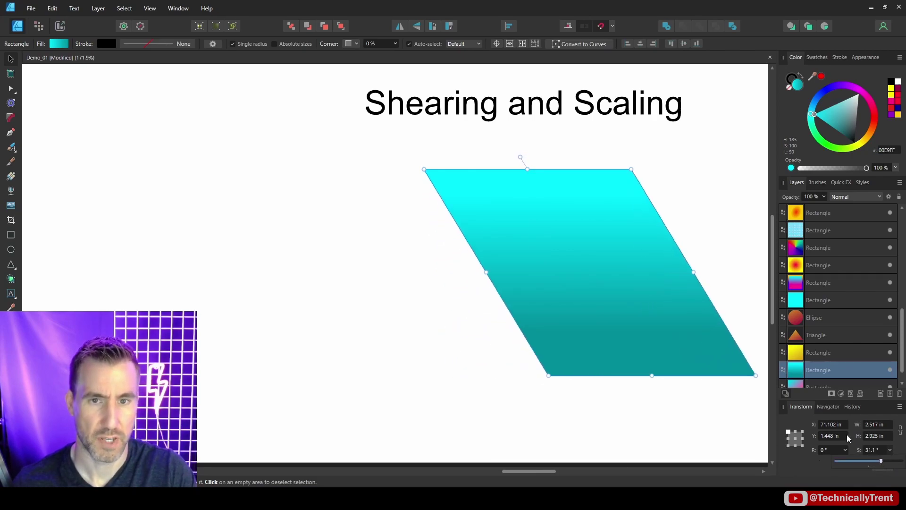
Step: Recolour the parallelogram's gradient stops to bright red at top and orange at bottom
{"action": "left_click", "coordinate": [12, 177]}
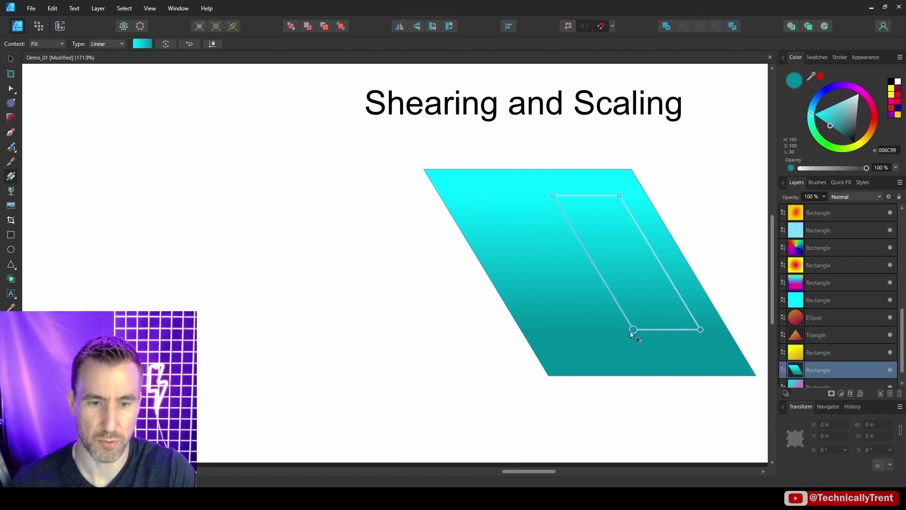
{"action": "left_click", "coordinate": [873, 108]}
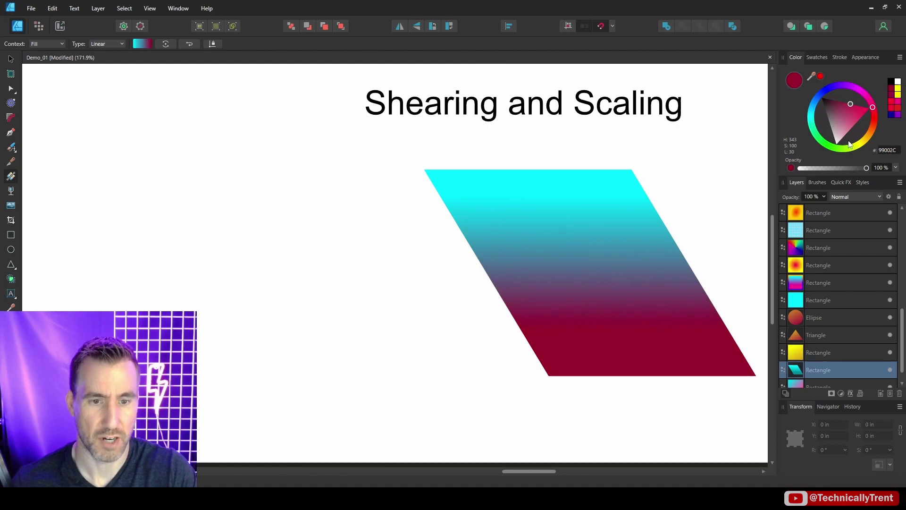
{"action": "left_click", "coordinate": [552, 196]}
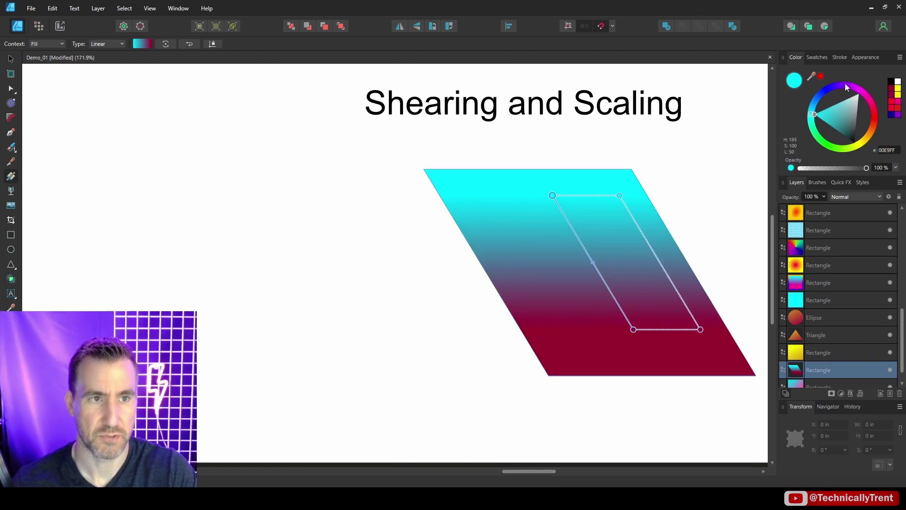
{"action": "left_click_drag", "start_coordinate": [844, 83], "coordinate": [837, 86]}
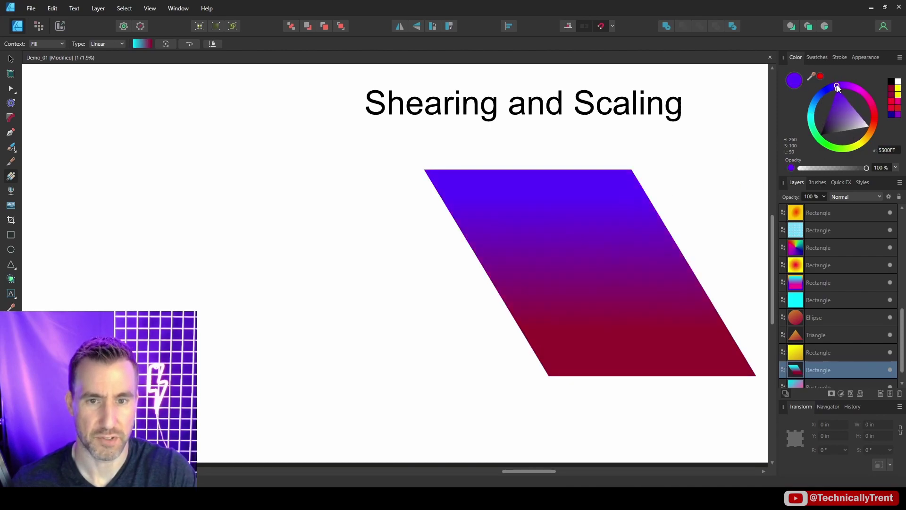
{"action": "left_click", "coordinate": [872, 113]}
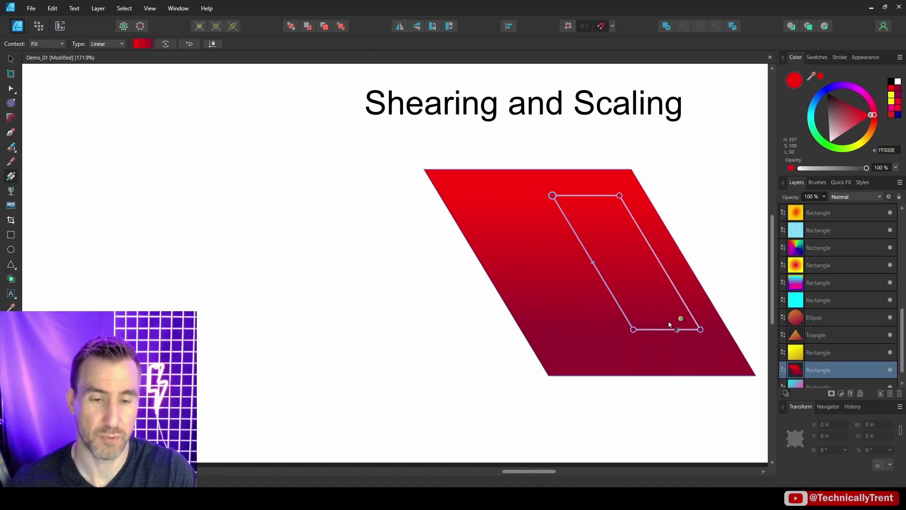
{"action": "left_click", "coordinate": [633, 330]}
{"action": "left_click", "coordinate": [868, 137]}
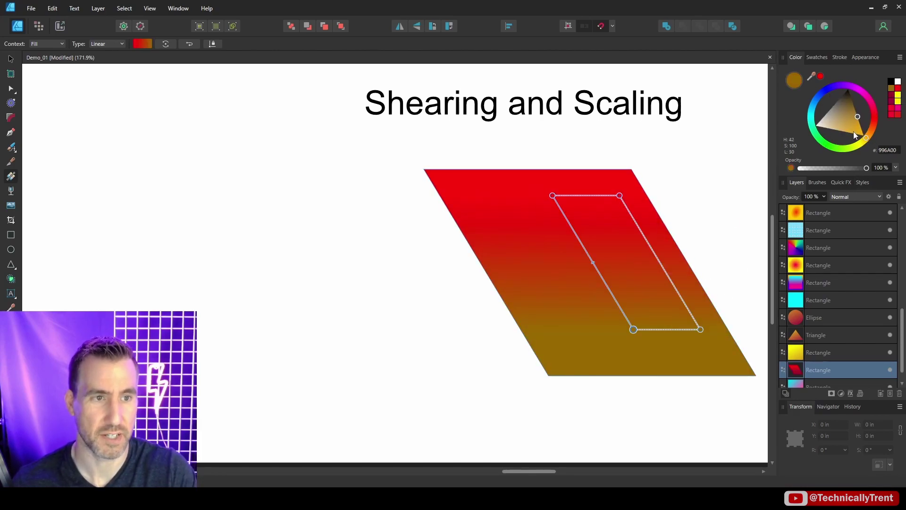
{"action": "left_click", "coordinate": [864, 137]}
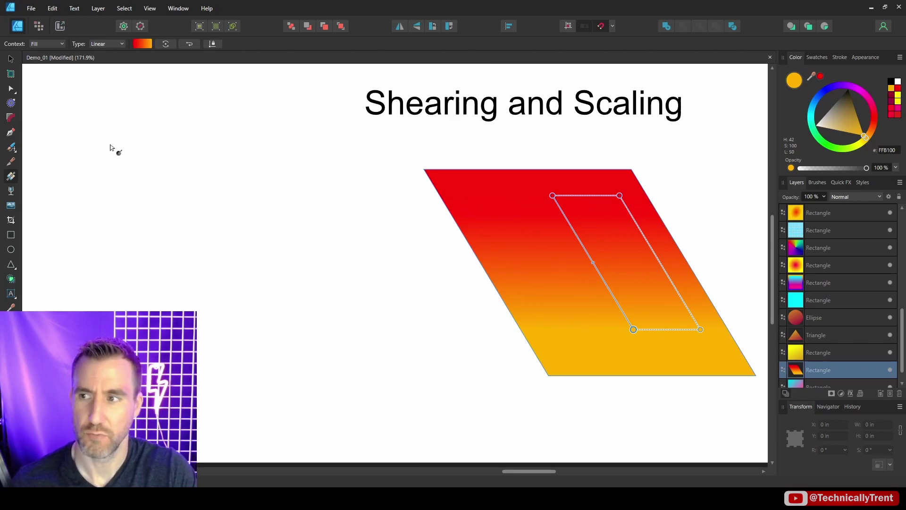
Step: Redraw the red-to-orange gradient vertically down the parallelogram, undoing a diagonal attempt
{"action": "left_click_drag", "start_coordinate": [548, 215], "coordinate": [612, 341]}
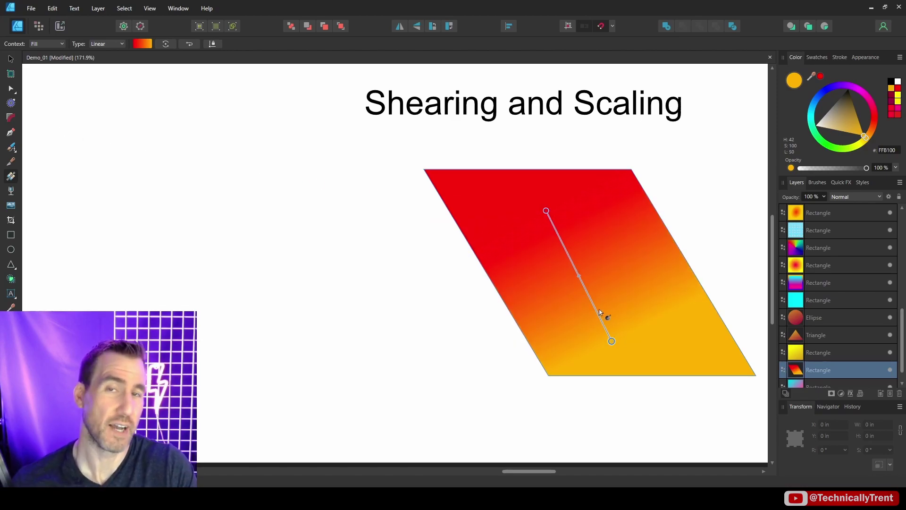
{"action": "key", "text": "ctrl+z"}
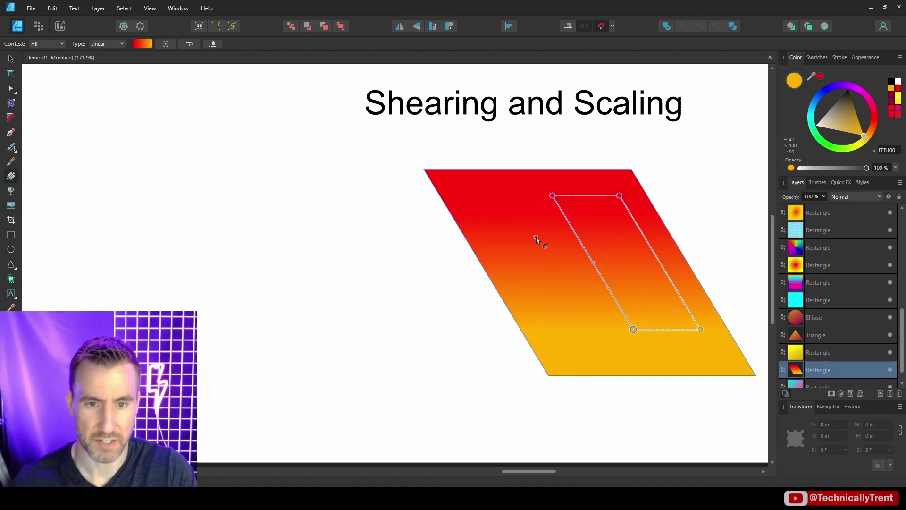
{"action": "left_click_drag", "start_coordinate": [543, 211], "coordinate": [573, 293]}
{"action": "left_click_drag", "start_coordinate": [585, 203], "coordinate": [583, 348]}
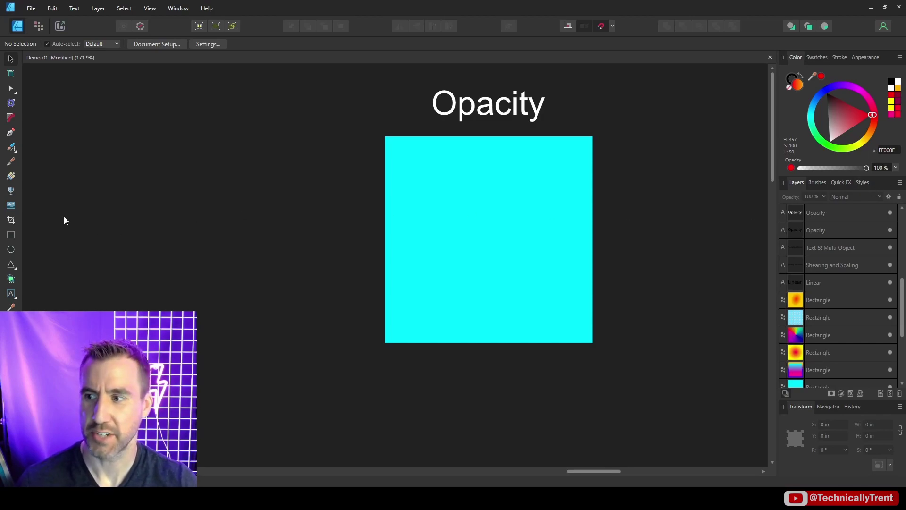
Step: Draw a vertical cyan gradient down the Opacity square
{"action": "left_click", "coordinate": [506, 188]}
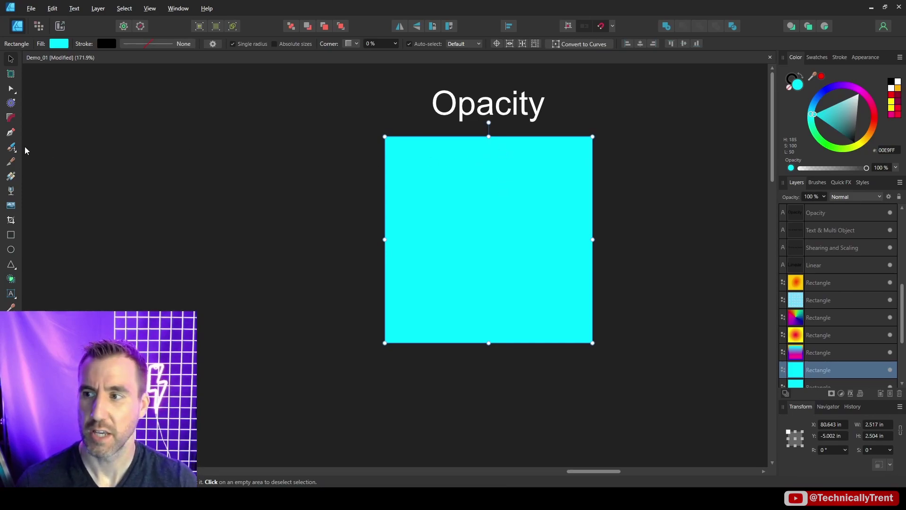
{"action": "left_click", "coordinate": [11, 176]}
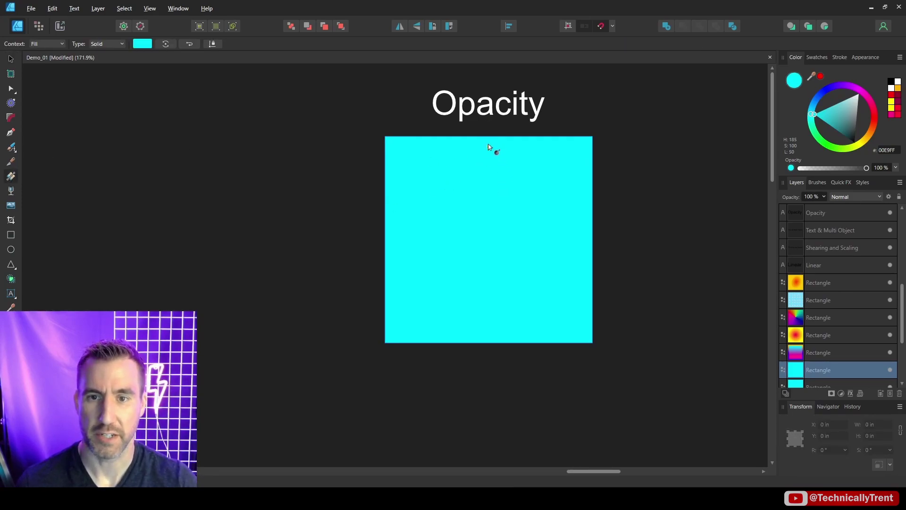
{"action": "left_click_drag", "start_coordinate": [486, 137], "coordinate": [486, 342]}
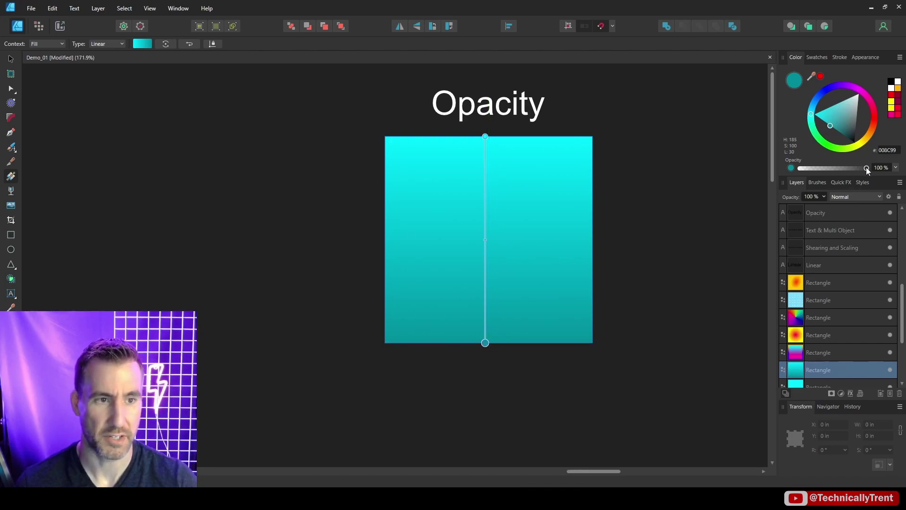
{"action": "mouse_move", "coordinate": [866, 169]}
{"action": "left_mouse_down"}
{"action": "mouse_move", "coordinate": [798, 170]}
{"action": "mouse_move", "coordinate": [867, 168]}
{"action": "left_mouse_up"}
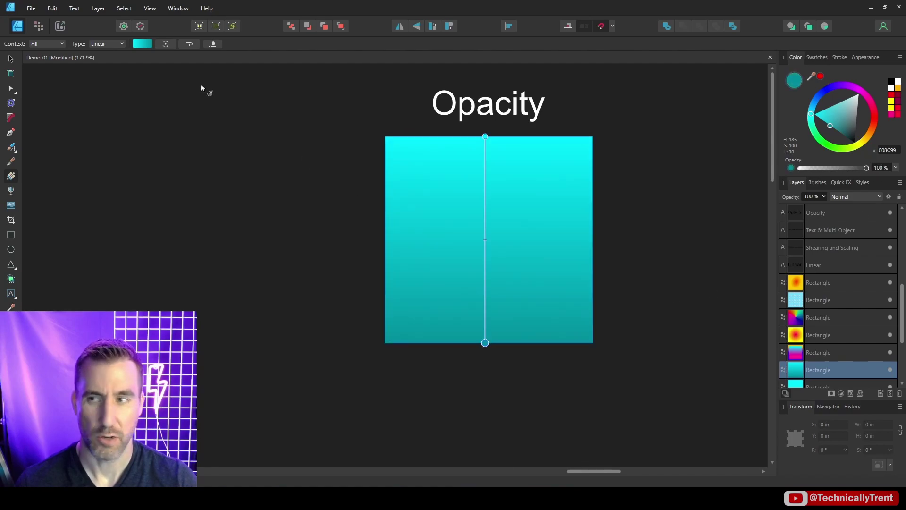
Step: Set the gradient's bottom stop to 0% opacity so it fades to transparent
{"action": "left_click", "coordinate": [142, 44]}
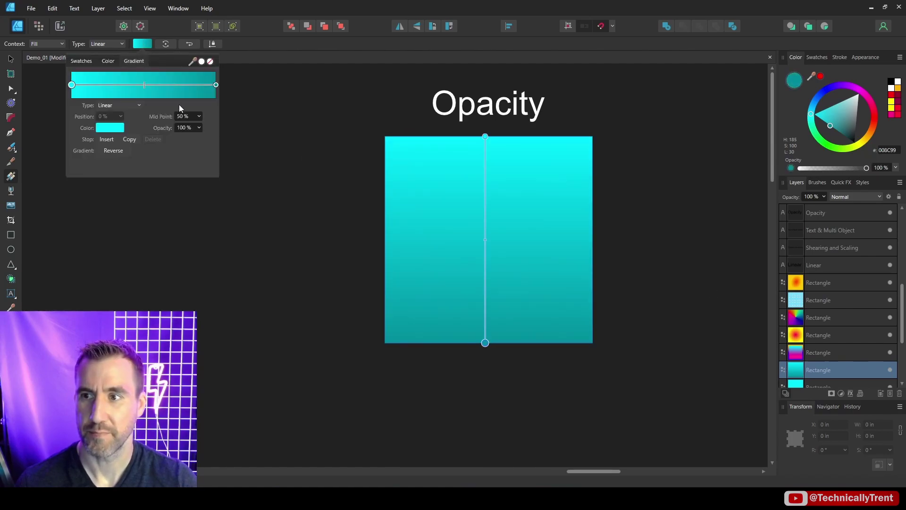
{"action": "left_click", "coordinate": [216, 85]}
{"action": "left_click", "coordinate": [198, 128]}
{"action": "left_click_drag", "start_coordinate": [202, 138], "coordinate": [124, 140]}
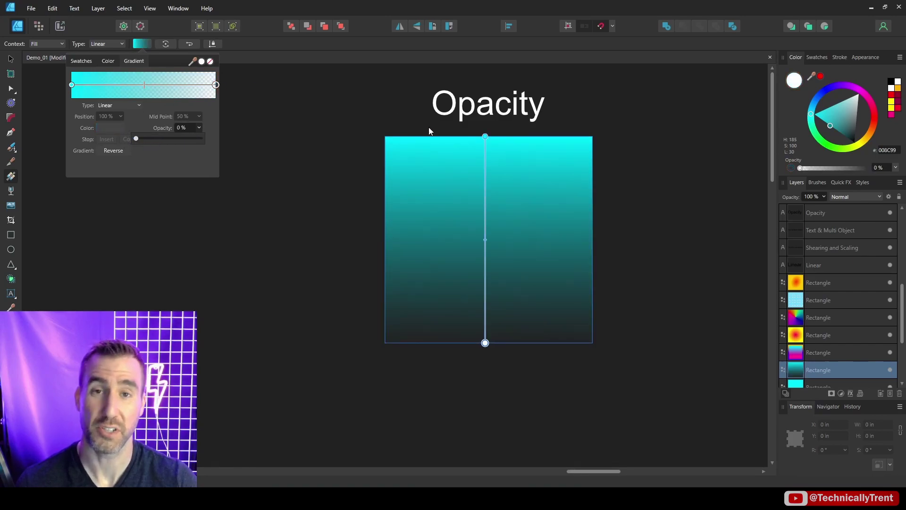
{"action": "left_click", "coordinate": [290, 10]}
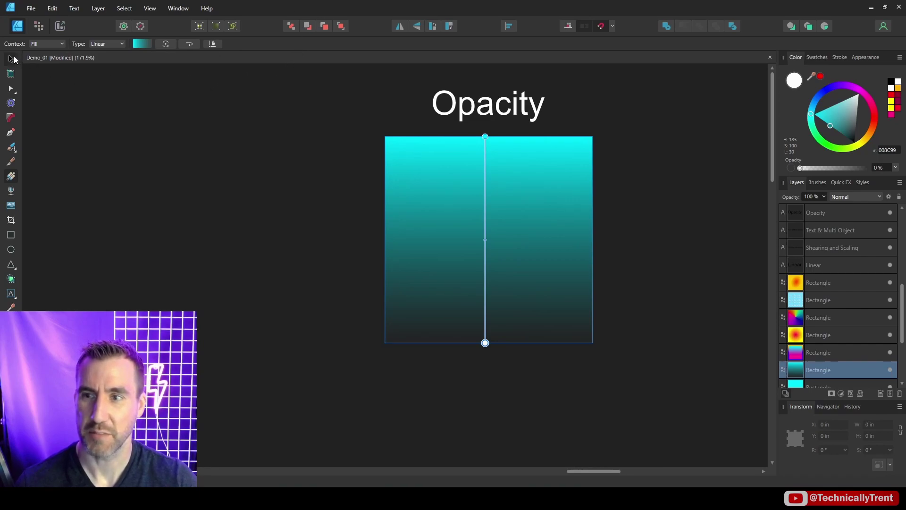
{"action": "left_click", "coordinate": [12, 58]}
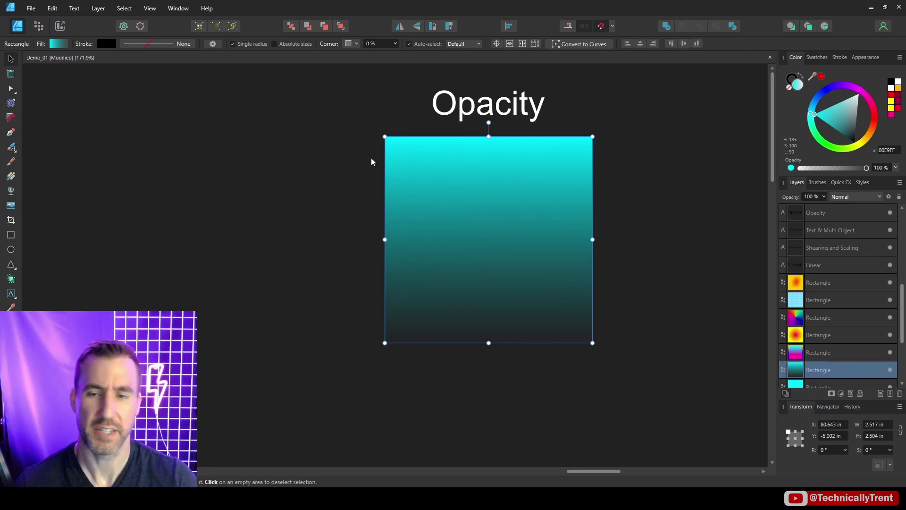
Step: Duplicate the fading cyan square to the right of the original
{"action": "left_click_drag", "start_coordinate": [371, 158], "coordinate": [253, 147]}
{"action": "mouse_move", "coordinate": [370, 188]}
{"action": "left_mouse_down"}
{"action": "mouse_move", "coordinate": [556, 193]}
{"action": "mouse_move", "coordinate": [599, 182]}
{"action": "left_mouse_up"}
{"action": "key", "text": "g"}
Step: Tint the copy's fading end stop dark blue and clear the selection
{"action": "left_click", "coordinate": [605, 337]}
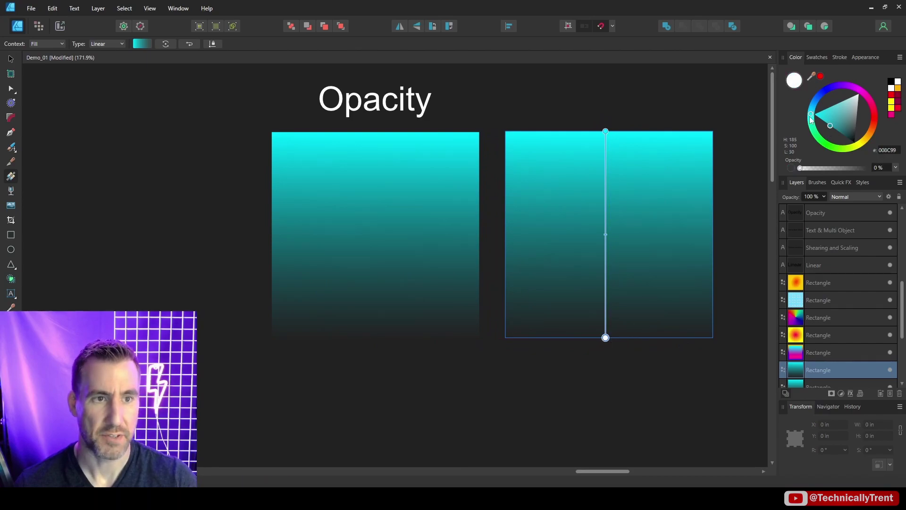
{"action": "mouse_move", "coordinate": [811, 118]}
{"action": "left_mouse_down"}
{"action": "mouse_move", "coordinate": [817, 99]}
{"action": "mouse_move", "coordinate": [862, 93]}
{"action": "mouse_move", "coordinate": [877, 129]}
{"action": "left_mouse_up"}
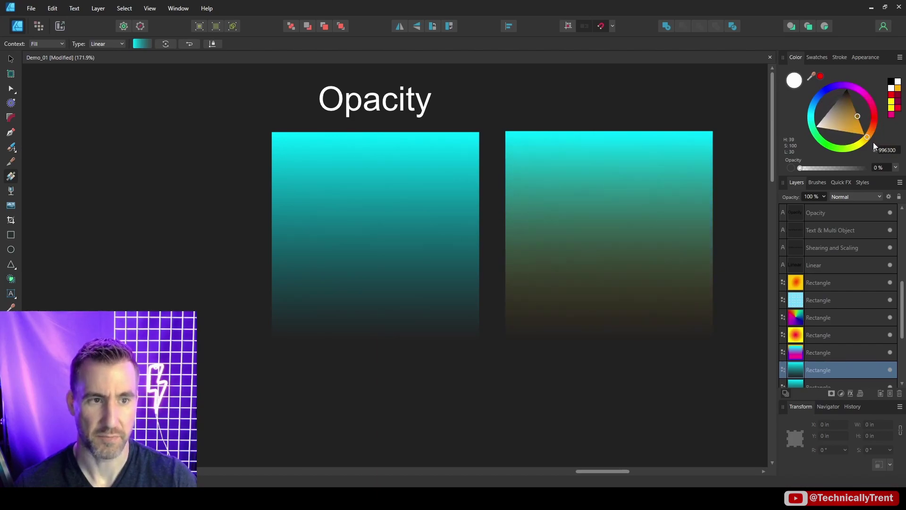
{"action": "left_click_drag", "start_coordinate": [873, 143], "coordinate": [823, 92]}
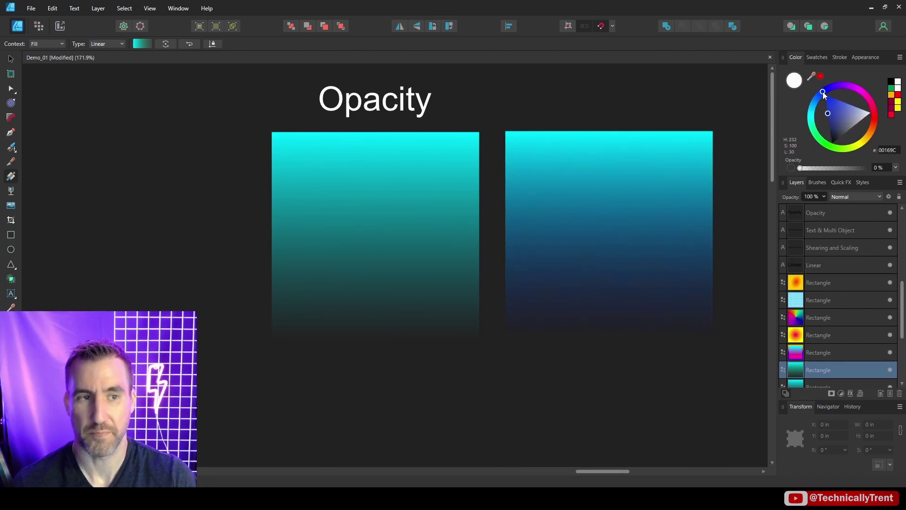
{"action": "key", "text": "v"}
{"action": "key", "text": "ctrl+d"}
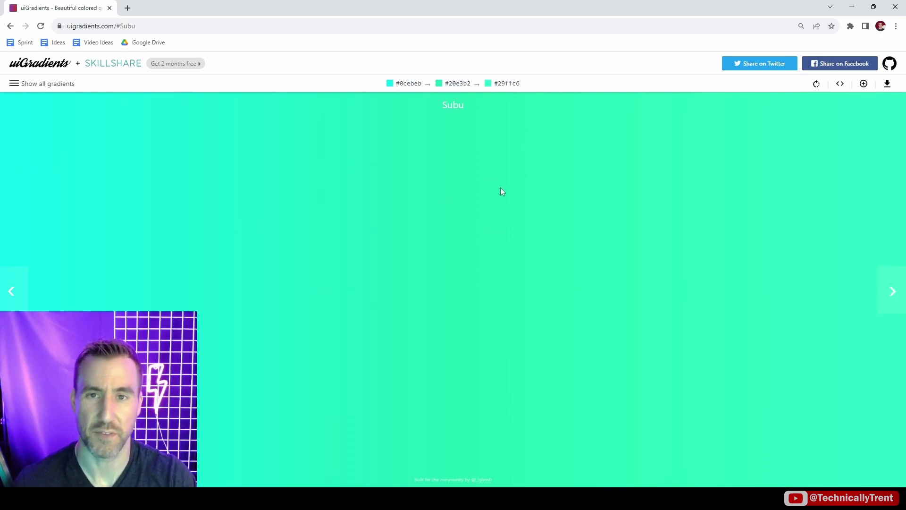
Step: Open the Visions of Grandeur gradient from the full uiGradients list
{"action": "left_click", "coordinate": [56, 87]}
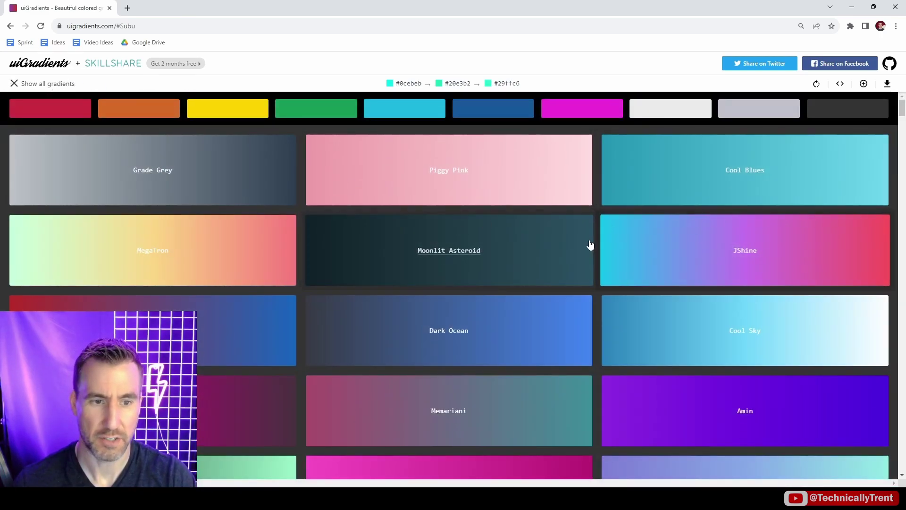
{"action": "scroll", "coordinate": [553, 256], "scroll_direction": "down", "scroll_amount": 5}
{"action": "scroll", "coordinate": [553, 256], "scroll_direction": "down", "scroll_amount": 6}
{"action": "scroll", "coordinate": [543, 257], "scroll_direction": "down", "scroll_amount": 7}
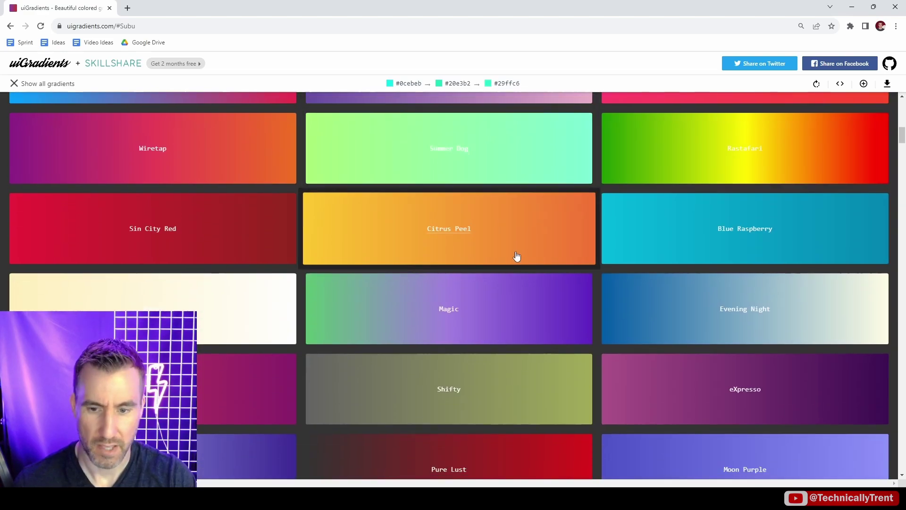
{"action": "scroll", "coordinate": [519, 246], "scroll_direction": "down", "scroll_amount": 6}
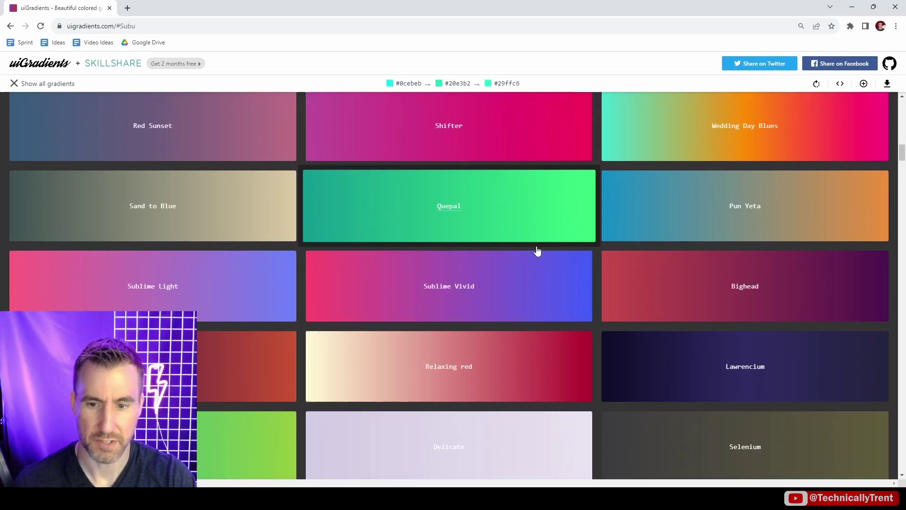
{"action": "left_click", "coordinate": [538, 251]}
Step: Snip a screenshot of the Visions of Grandeur gradient area
{"action": "left_click", "coordinate": [562, 30]}
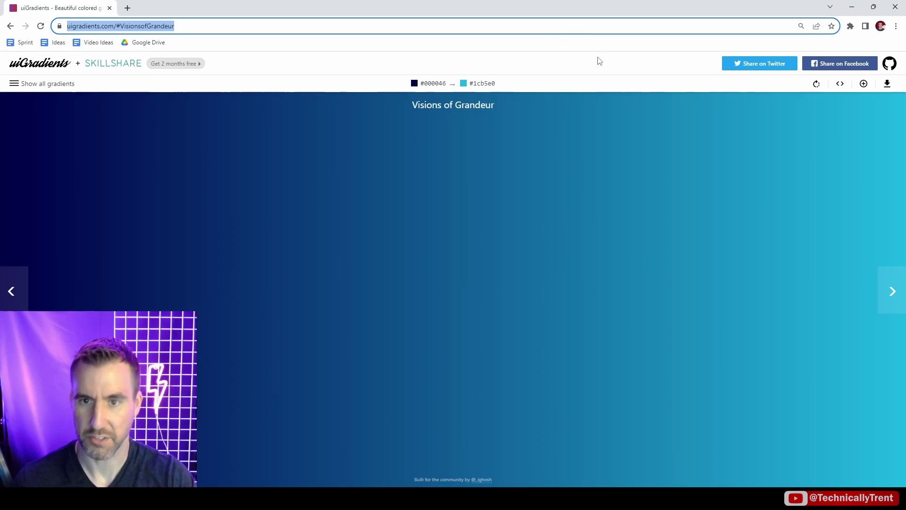
{"action": "key", "text": "super+shift+s"}
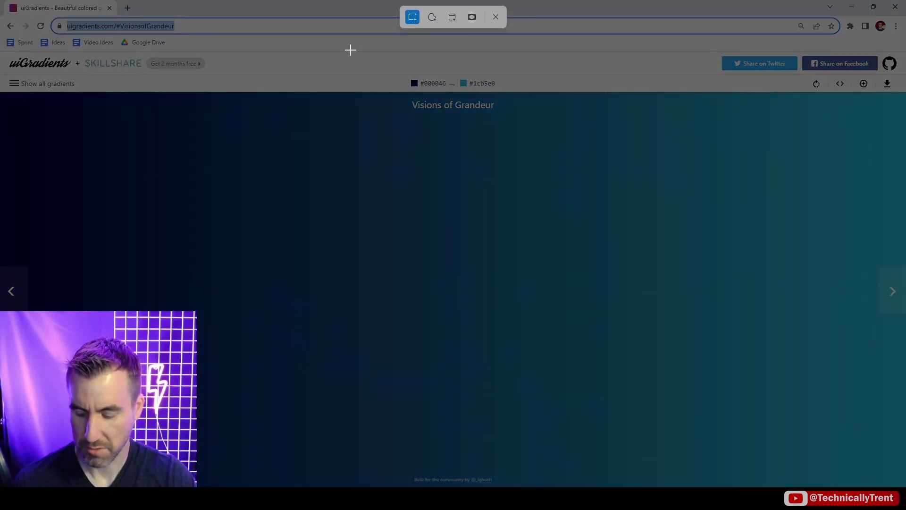
{"action": "left_click_drag", "start_coordinate": [262, 42], "coordinate": [677, 227]}
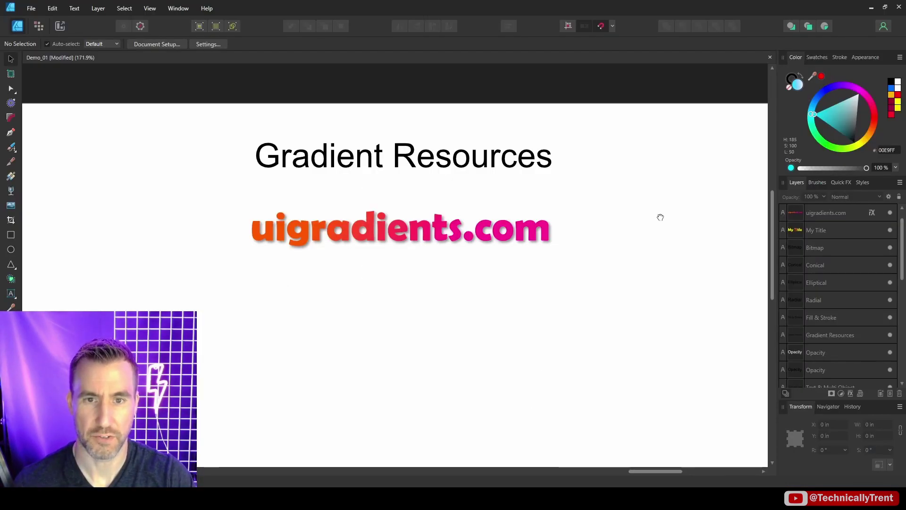
{"action": "left_click_drag", "start_coordinate": [661, 217], "coordinate": [370, 216]}
Step: Paste the gradient screenshot, move it up, and draw a rectangle below it
{"action": "key", "text": "ctrl+v"}
{"action": "left_click_drag", "start_coordinate": [429, 262], "coordinate": [438, 180]}
{"action": "left_click", "coordinate": [11, 234]}
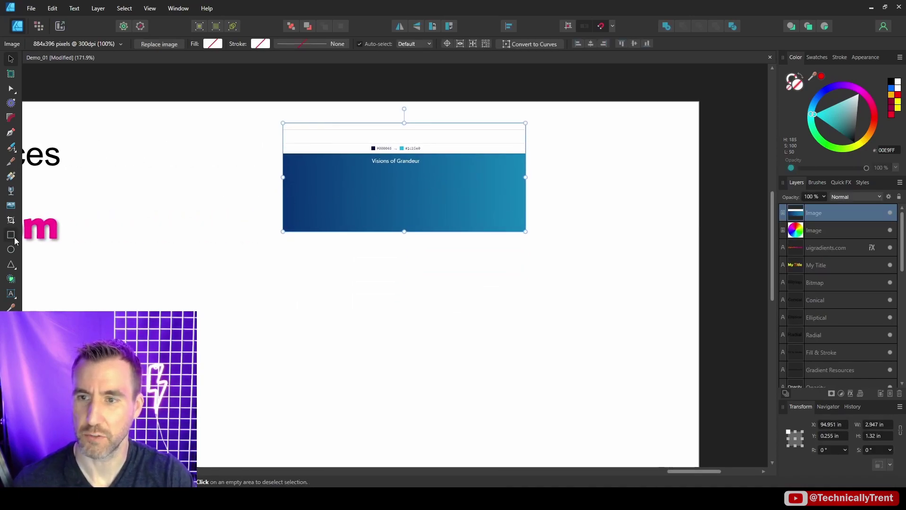
{"action": "left_click_drag", "start_coordinate": [320, 259], "coordinate": [542, 422]}
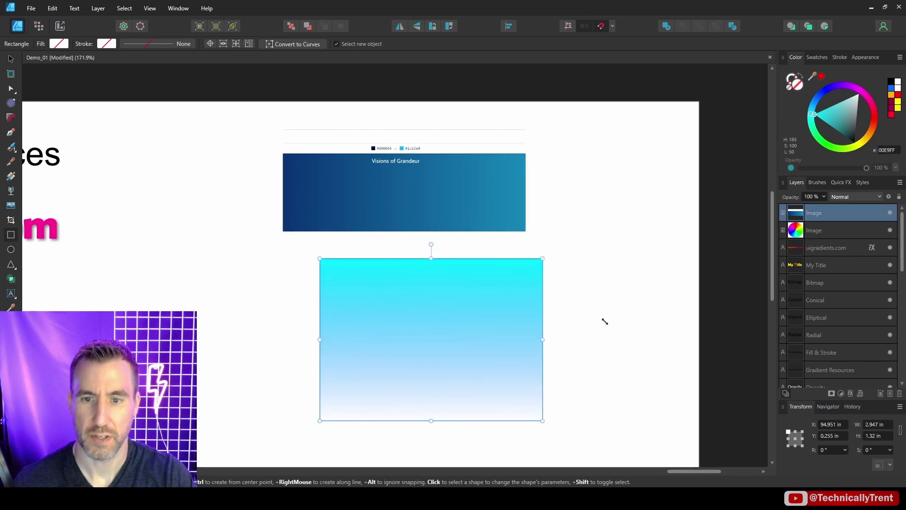
Step: Fill the rectangle with a left-to-right navy-to-cyan gradient sampled from the screenshot
{"action": "left_click", "coordinate": [11, 177]}
{"action": "left_click_drag", "start_coordinate": [352, 321], "coordinate": [518, 321]}
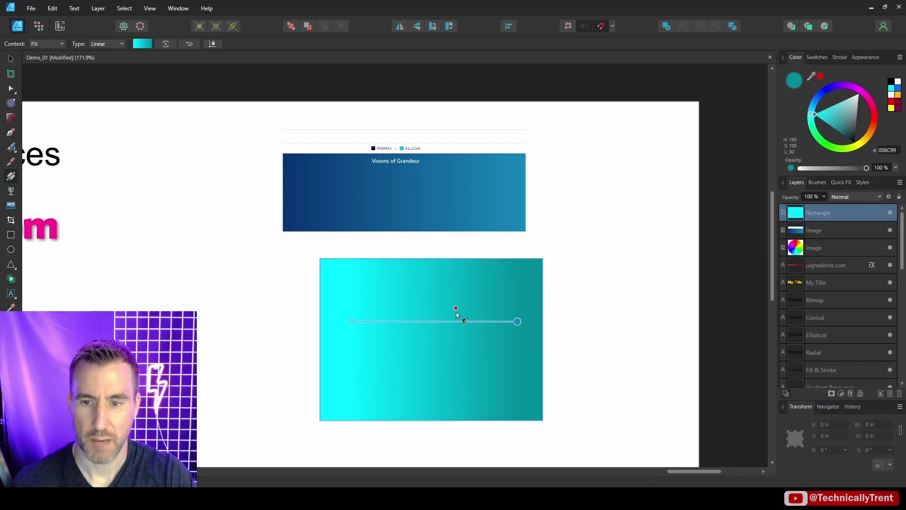
{"action": "left_click", "coordinate": [352, 321]}
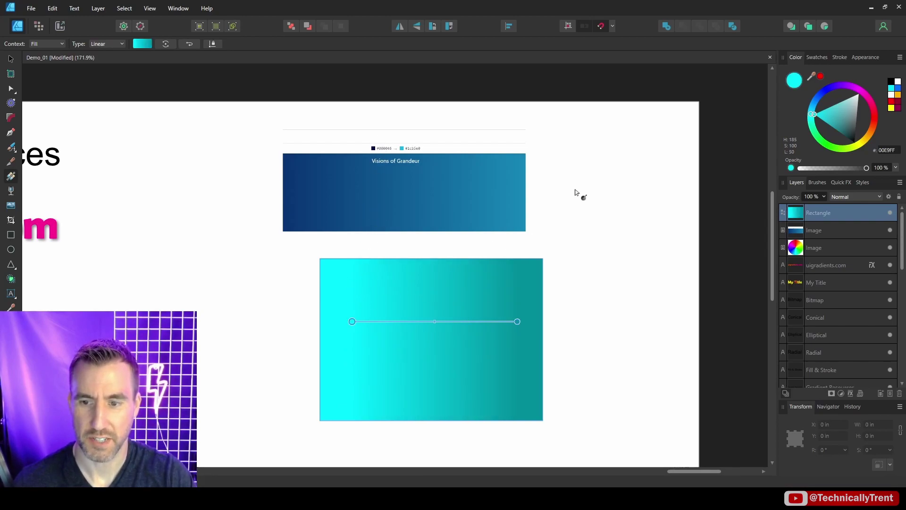
{"action": "left_click_drag", "start_coordinate": [815, 84], "coordinate": [375, 151]}
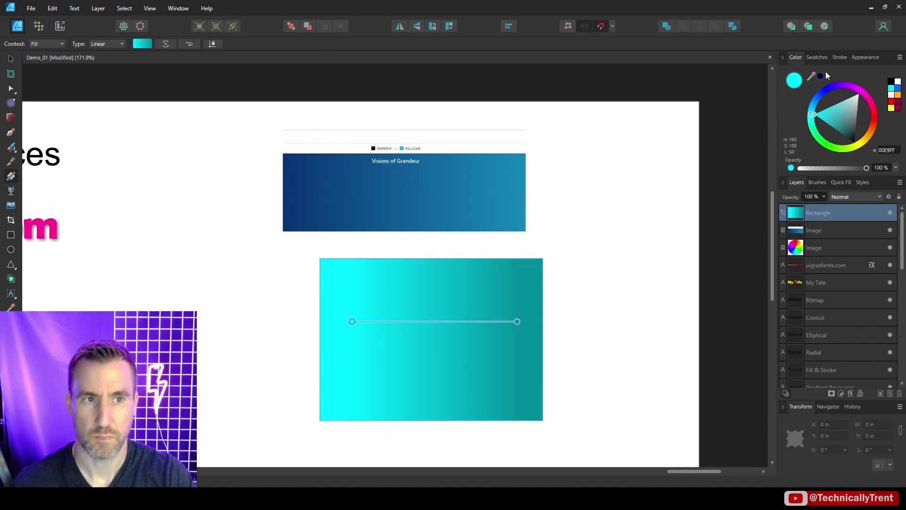
{"action": "left_click", "coordinate": [820, 75]}
{"action": "left_click", "coordinate": [517, 321]}
{"action": "left_click_drag", "start_coordinate": [812, 76], "coordinate": [400, 148]}
{"action": "key", "text": "v"}
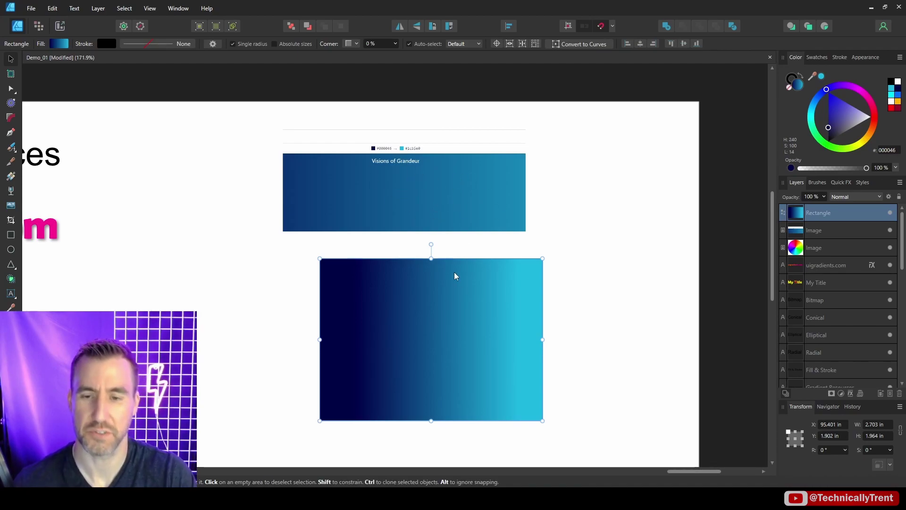
{"action": "left_click_drag", "start_coordinate": [455, 275], "coordinate": [424, 266]}
{"action": "left_click_drag", "start_coordinate": [456, 311], "coordinate": [466, 304]}
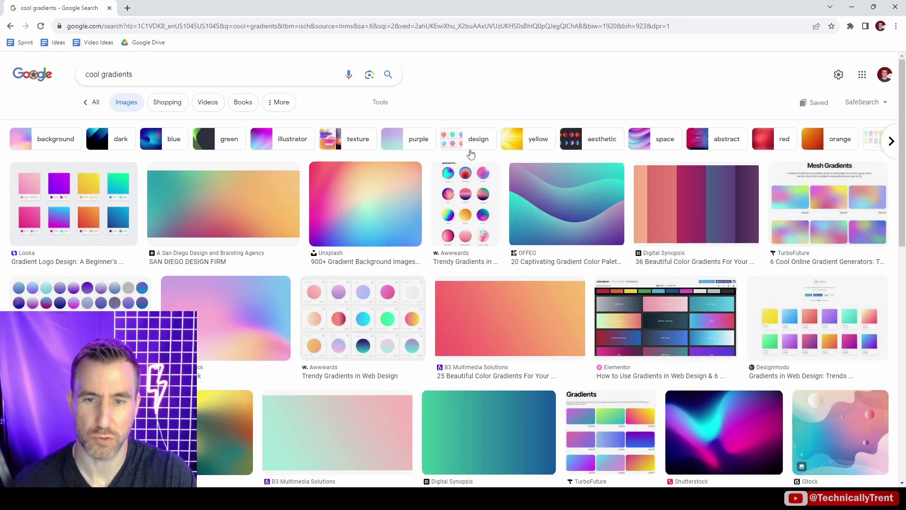
Step: Scroll the cool gradients results and preview the Grabient collection image
{"action": "scroll", "coordinate": [456, 141], "scroll_direction": "down", "scroll_amount": 4}
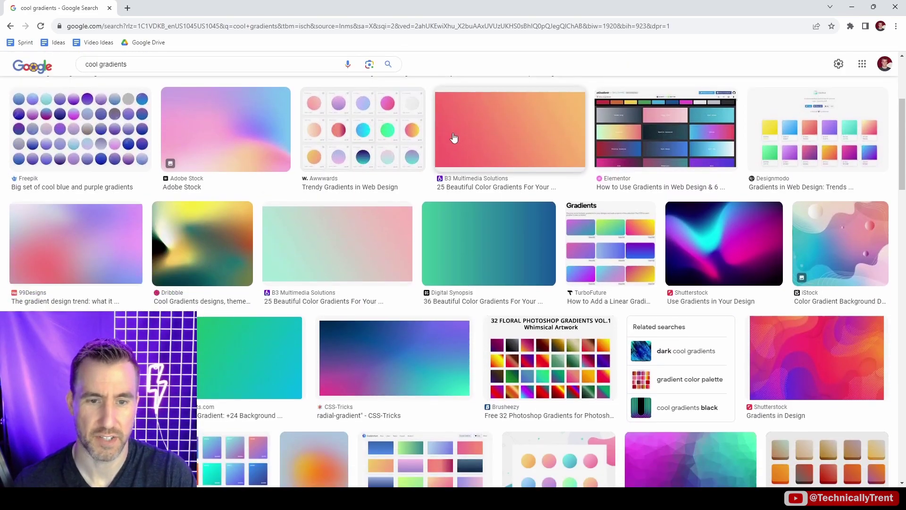
{"action": "scroll", "coordinate": [455, 137], "scroll_direction": "down", "scroll_amount": 4}
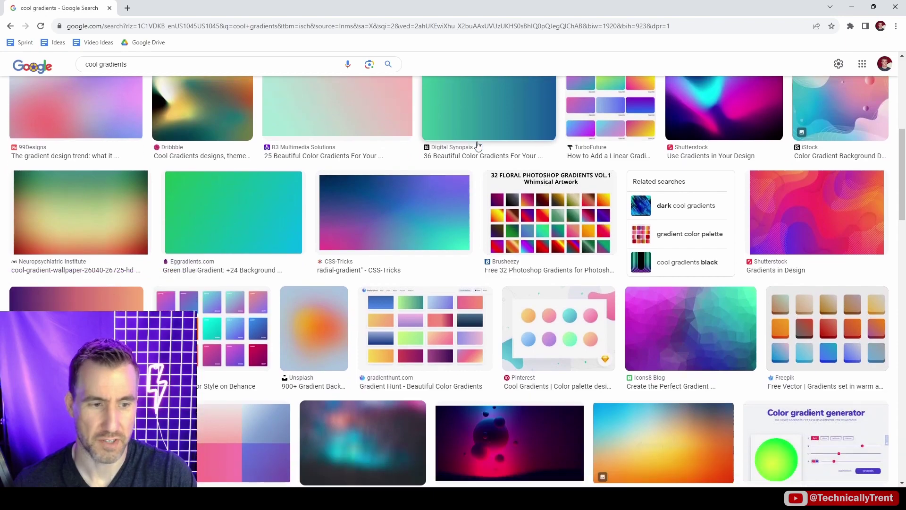
{"action": "scroll", "coordinate": [475, 198], "scroll_direction": "down", "scroll_amount": 4}
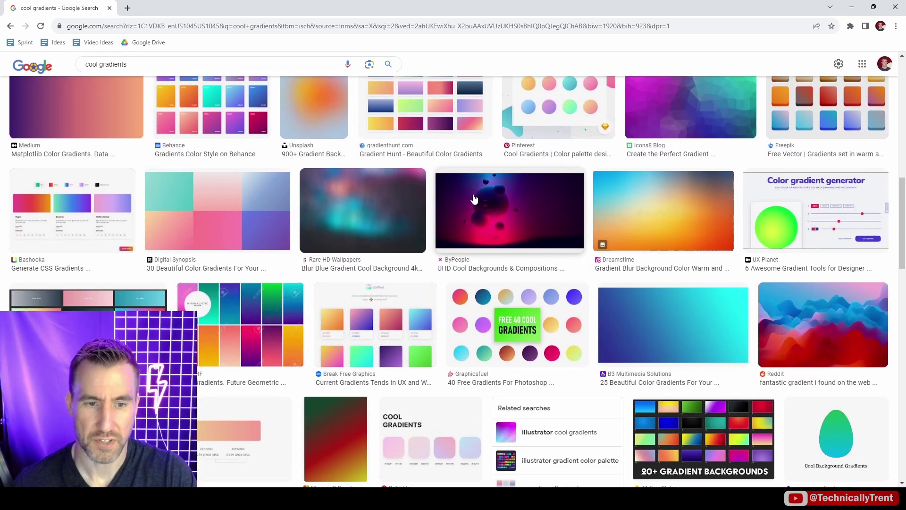
{"action": "scroll", "coordinate": [515, 241], "scroll_direction": "down", "scroll_amount": 3}
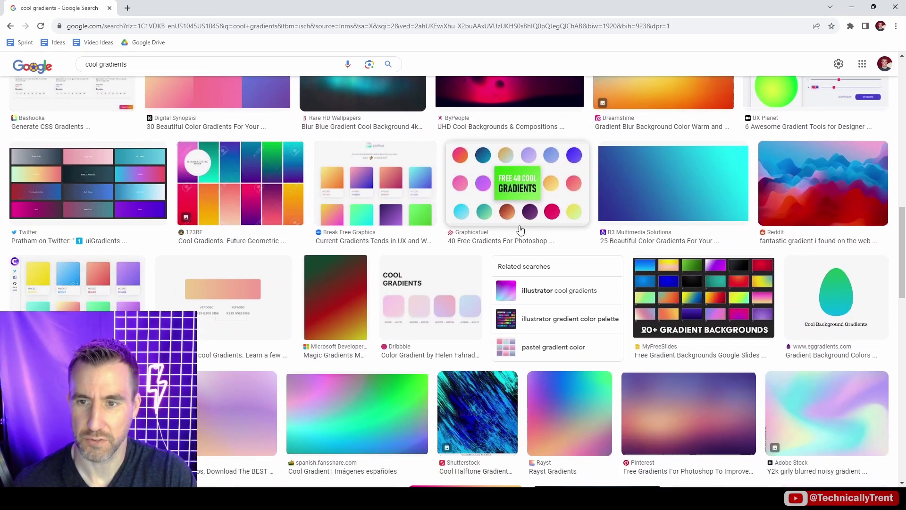
{"action": "scroll", "coordinate": [515, 226], "scroll_direction": "down", "scroll_amount": 3}
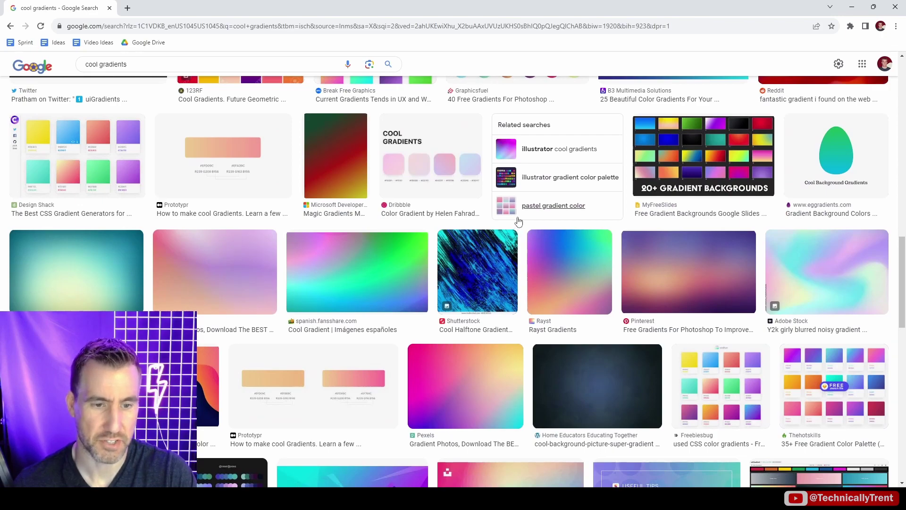
{"action": "left_click", "coordinate": [705, 383]}
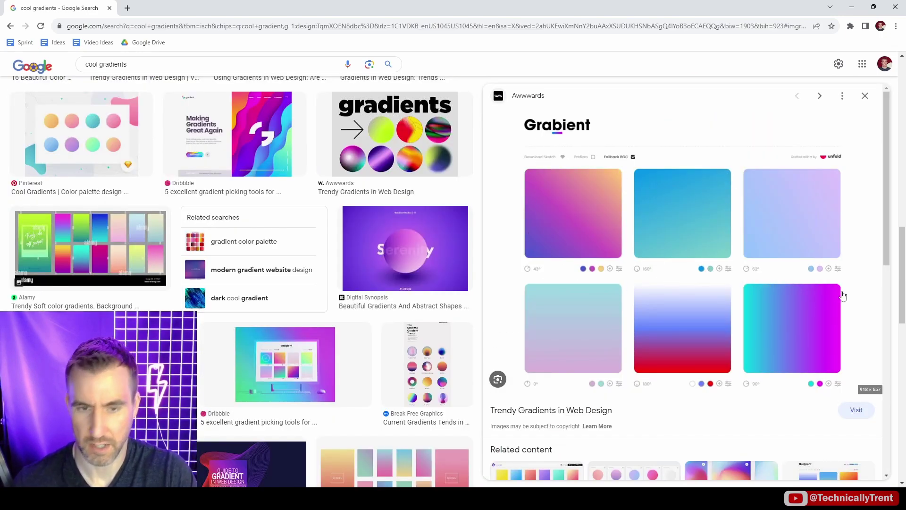
Step: Snip the first Grabient swatch and paste it into the Affinity document
{"action": "key", "text": "super+shift+s"}
{"action": "left_click_drag", "start_coordinate": [522, 160], "coordinate": [635, 259]}
{"action": "key", "text": "alt+Tab"}
{"action": "key", "text": "ctrl+v"}
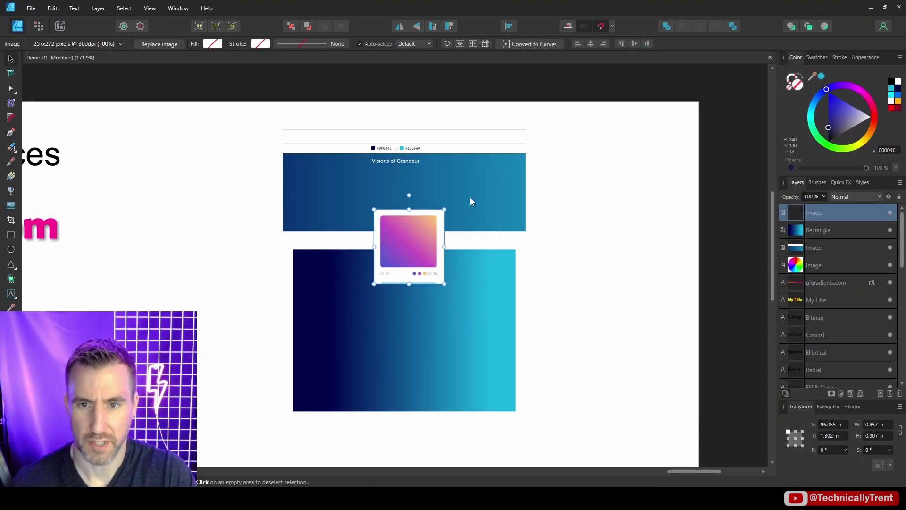
Step: Sample the swatch's blue, pink and yellow into the rectangle's gradient stops, keeping it diagonal
{"action": "left_click", "coordinate": [513, 175]}
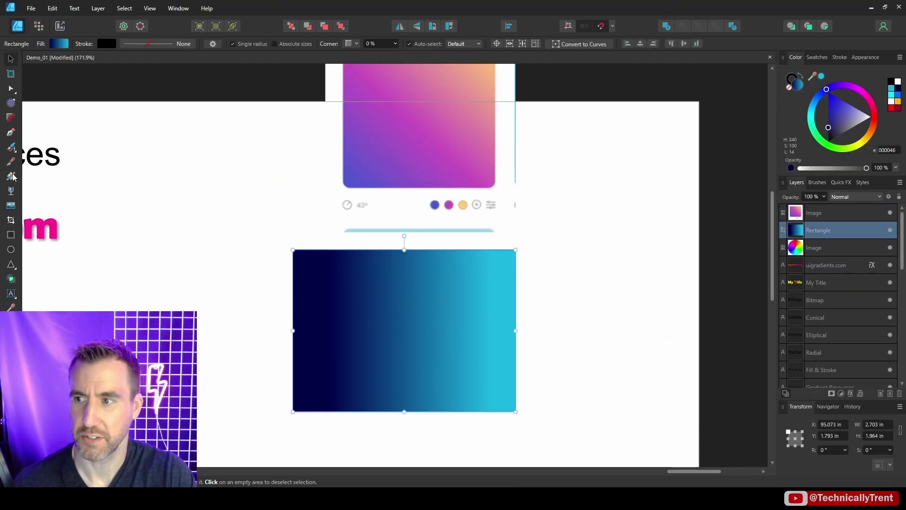
{"action": "key", "text": "g"}
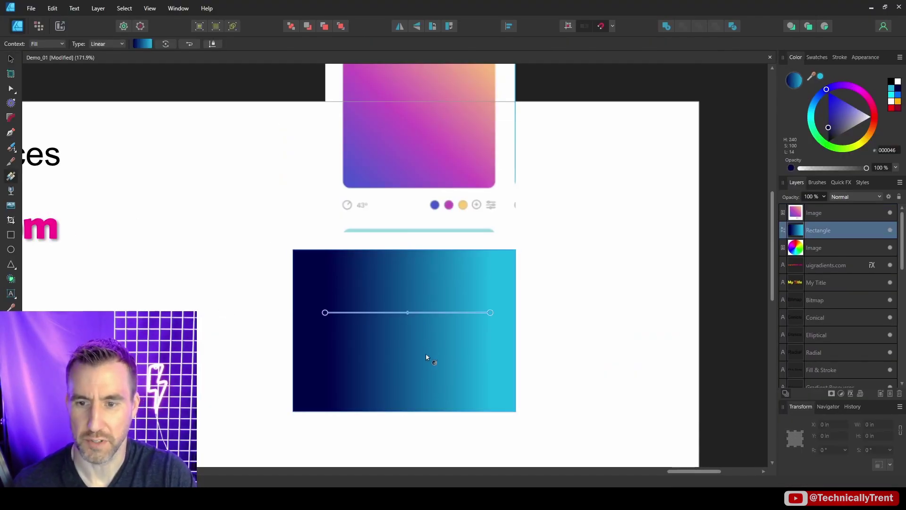
{"action": "left_click", "coordinate": [325, 312]}
{"action": "left_click_drag", "start_coordinate": [812, 76], "coordinate": [441, 207]}
{"action": "left_click", "coordinate": [820, 76]}
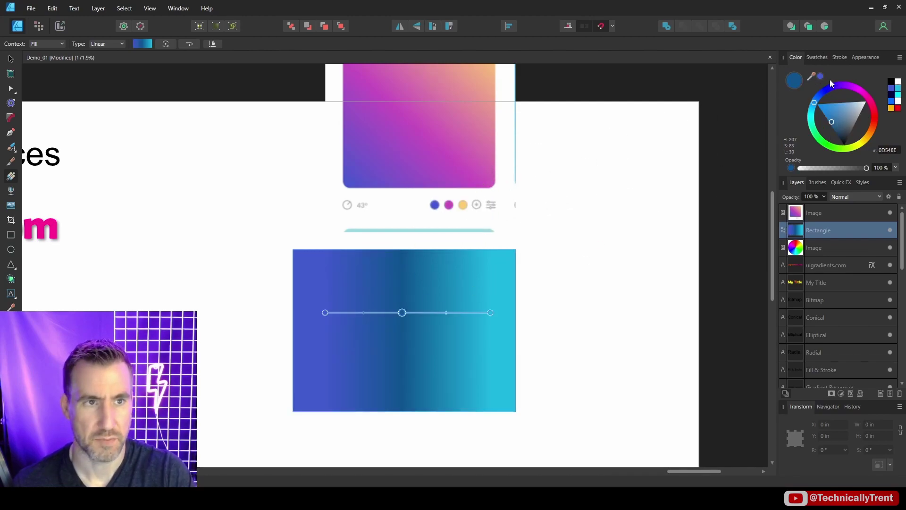
{"action": "left_click_drag", "start_coordinate": [812, 77], "coordinate": [449, 205]}
{"action": "left_click", "coordinate": [490, 313]}
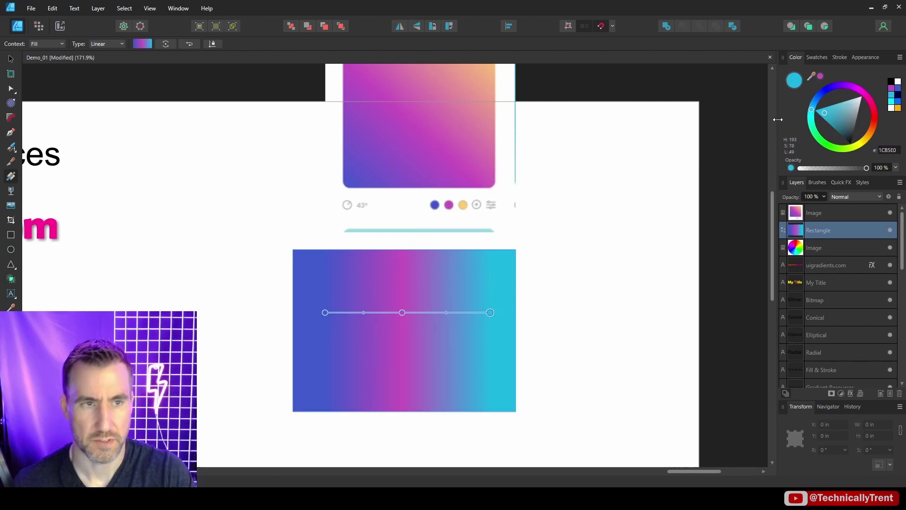
{"action": "left_click_drag", "start_coordinate": [815, 77], "coordinate": [464, 205]}
{"action": "left_click_drag", "start_coordinate": [325, 325], "coordinate": [501, 327]}
{"action": "key", "text": "ctrl+z"}
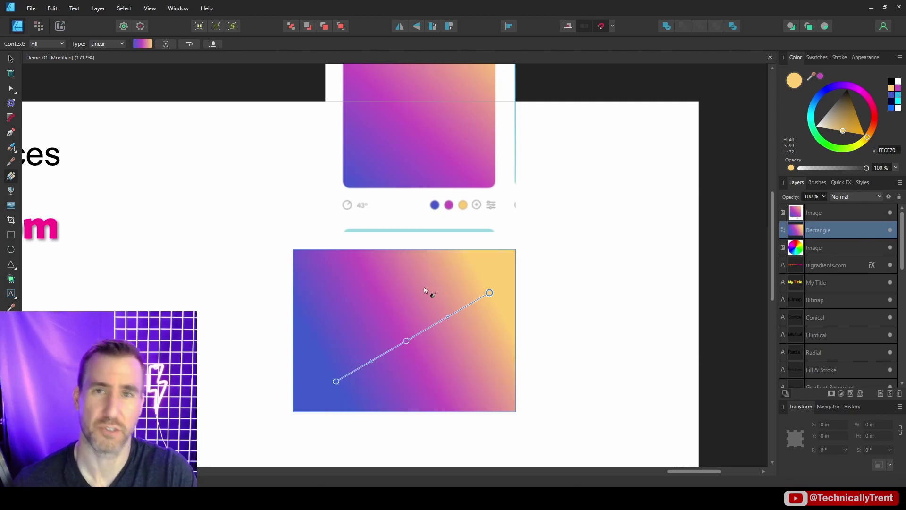